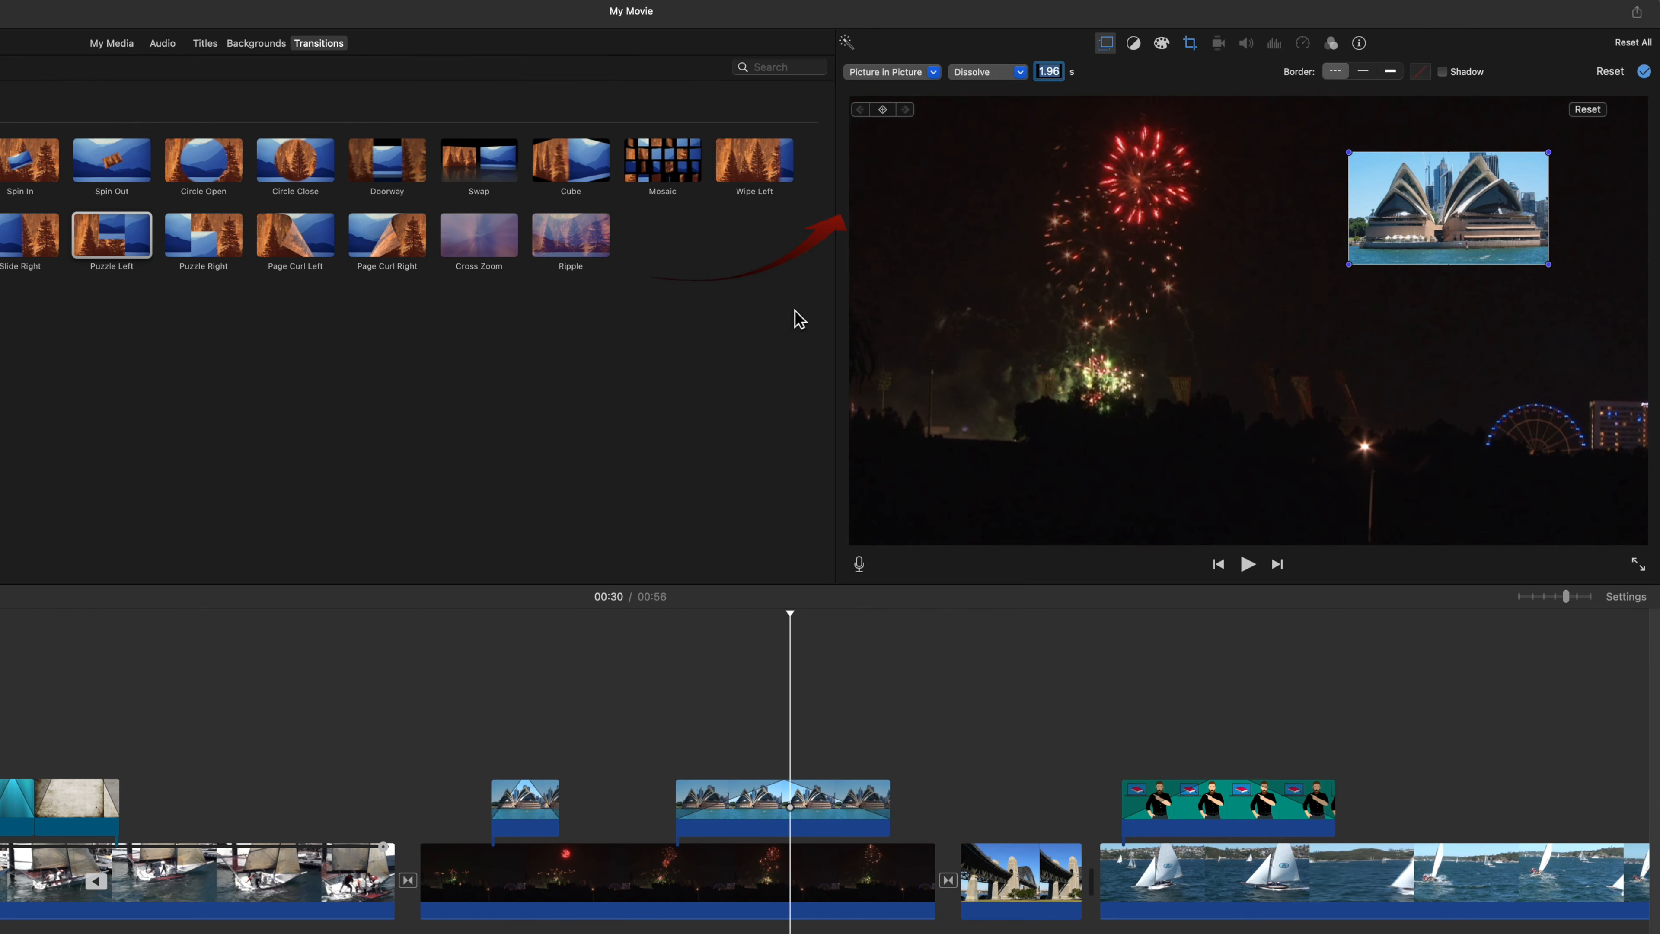
# Play back the Opera House picture-in-picture with its Dissolve effect, and switch the effect to Zoom
pyautogui.press('space')
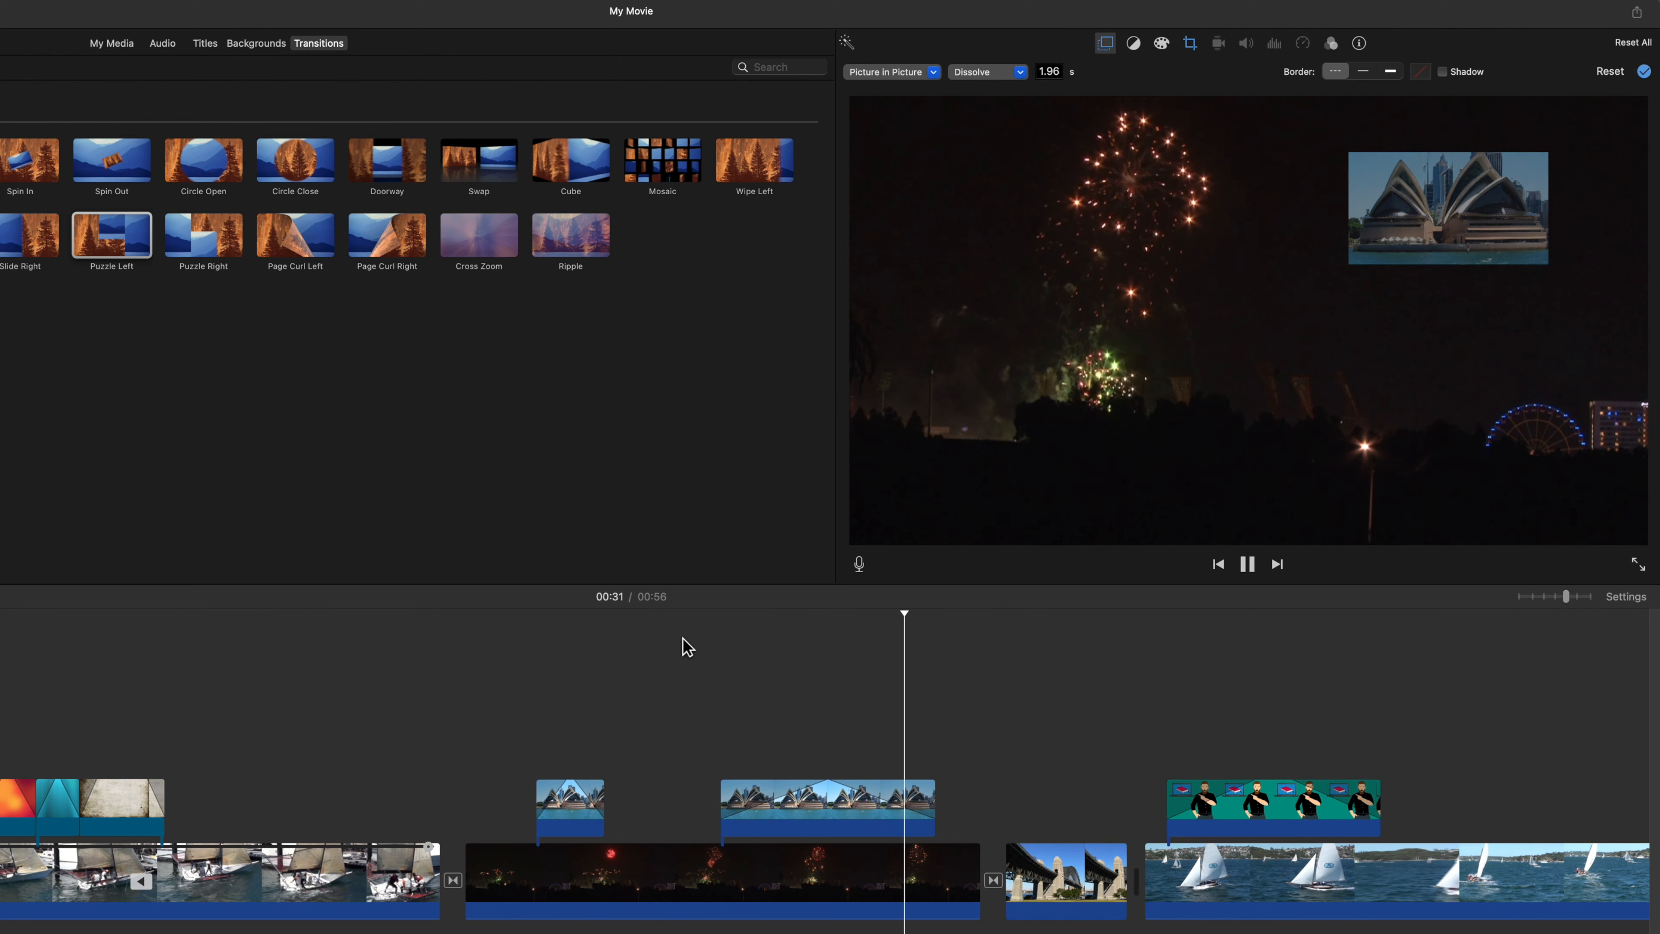
pyautogui.click(987, 72)
pyautogui.click(1011, 108)
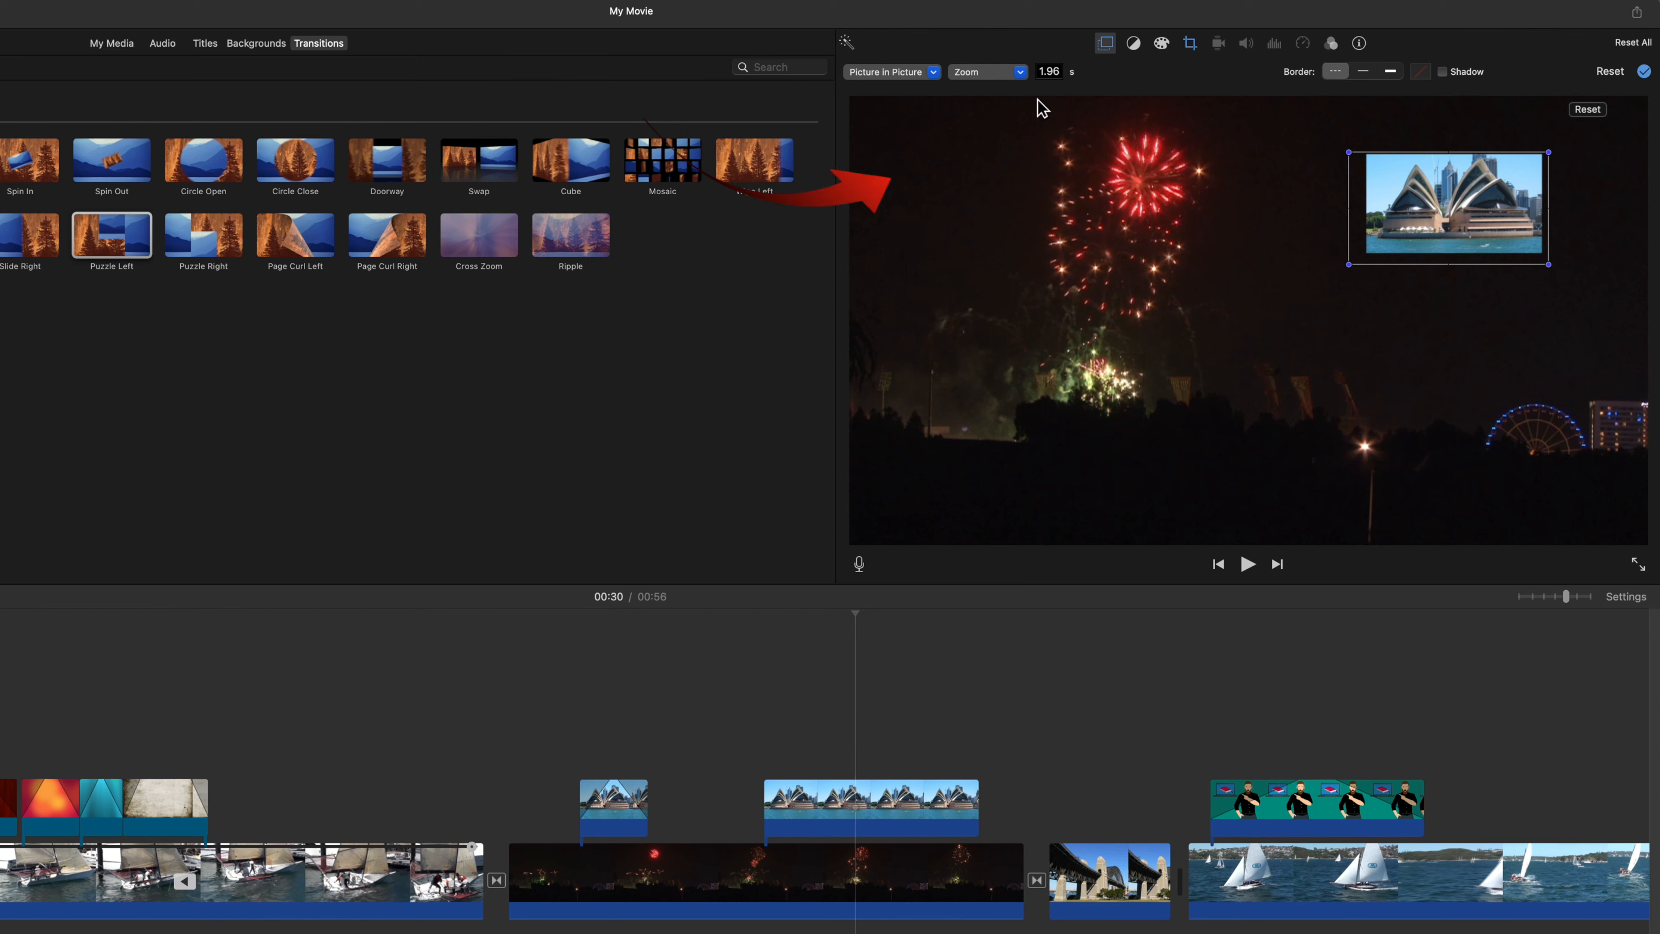
# Set the Opera House picture-in-picture effect to Swap and play back the swap over the fireworks clip
pyautogui.click(1017, 72)
pyautogui.click(1008, 130)
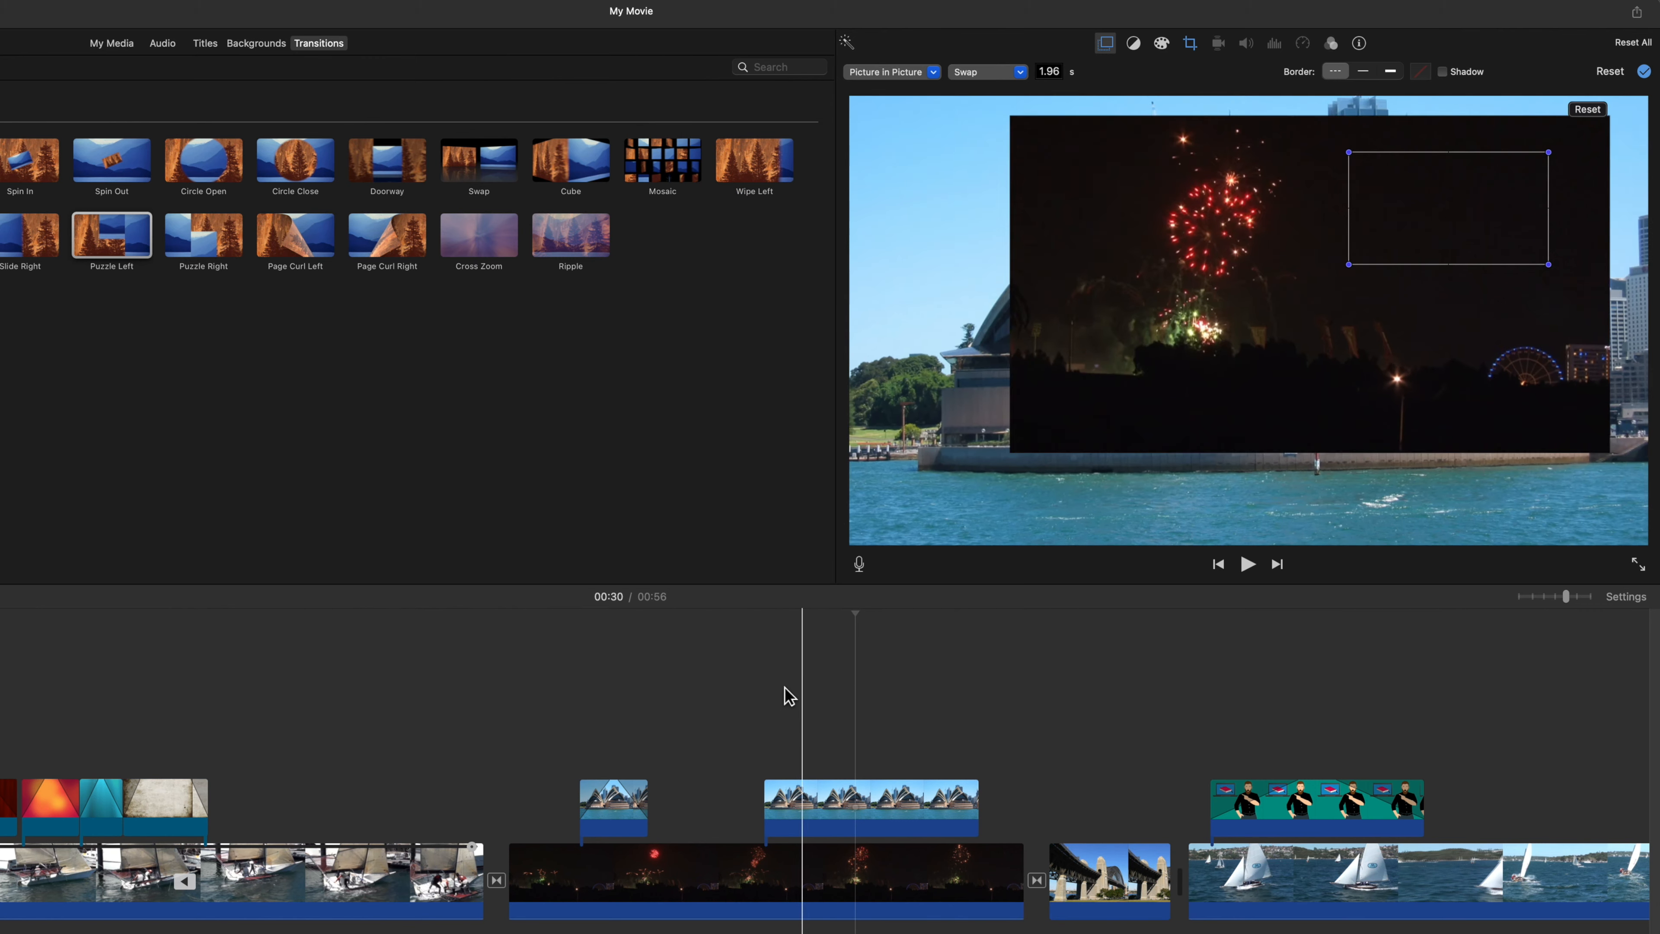
pyautogui.press('space')
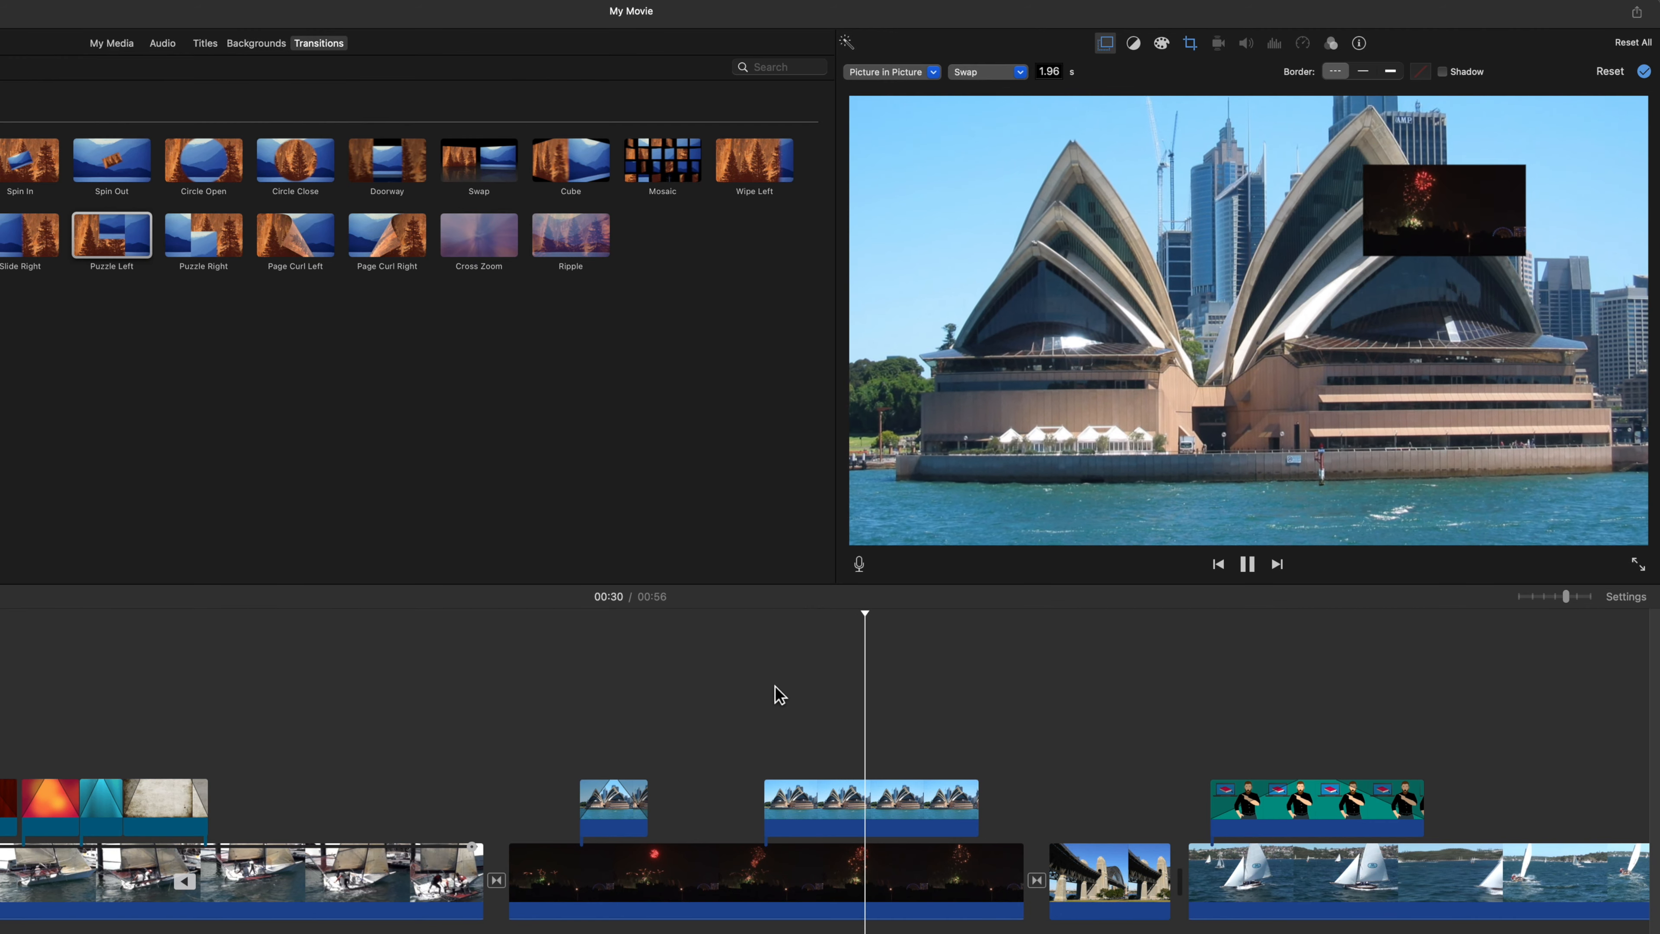
pyautogui.press('space')
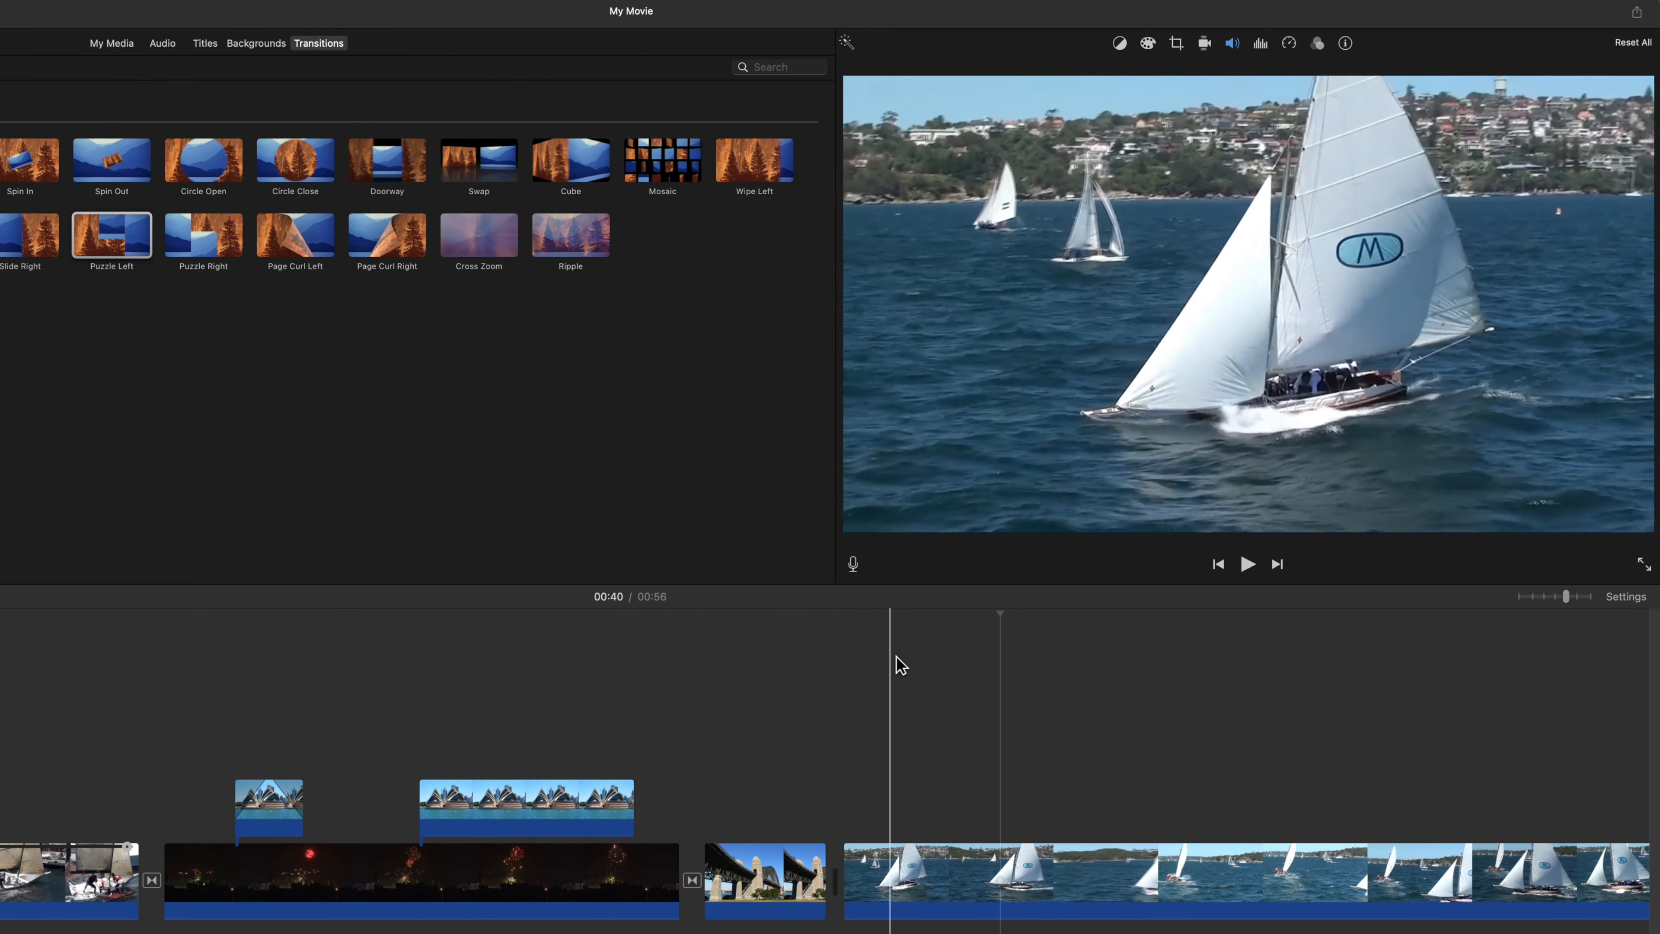
# Split the long sailing clip after the bridge clip at roughly a quarter of its length
pyautogui.hscroll(1, 899, 666)
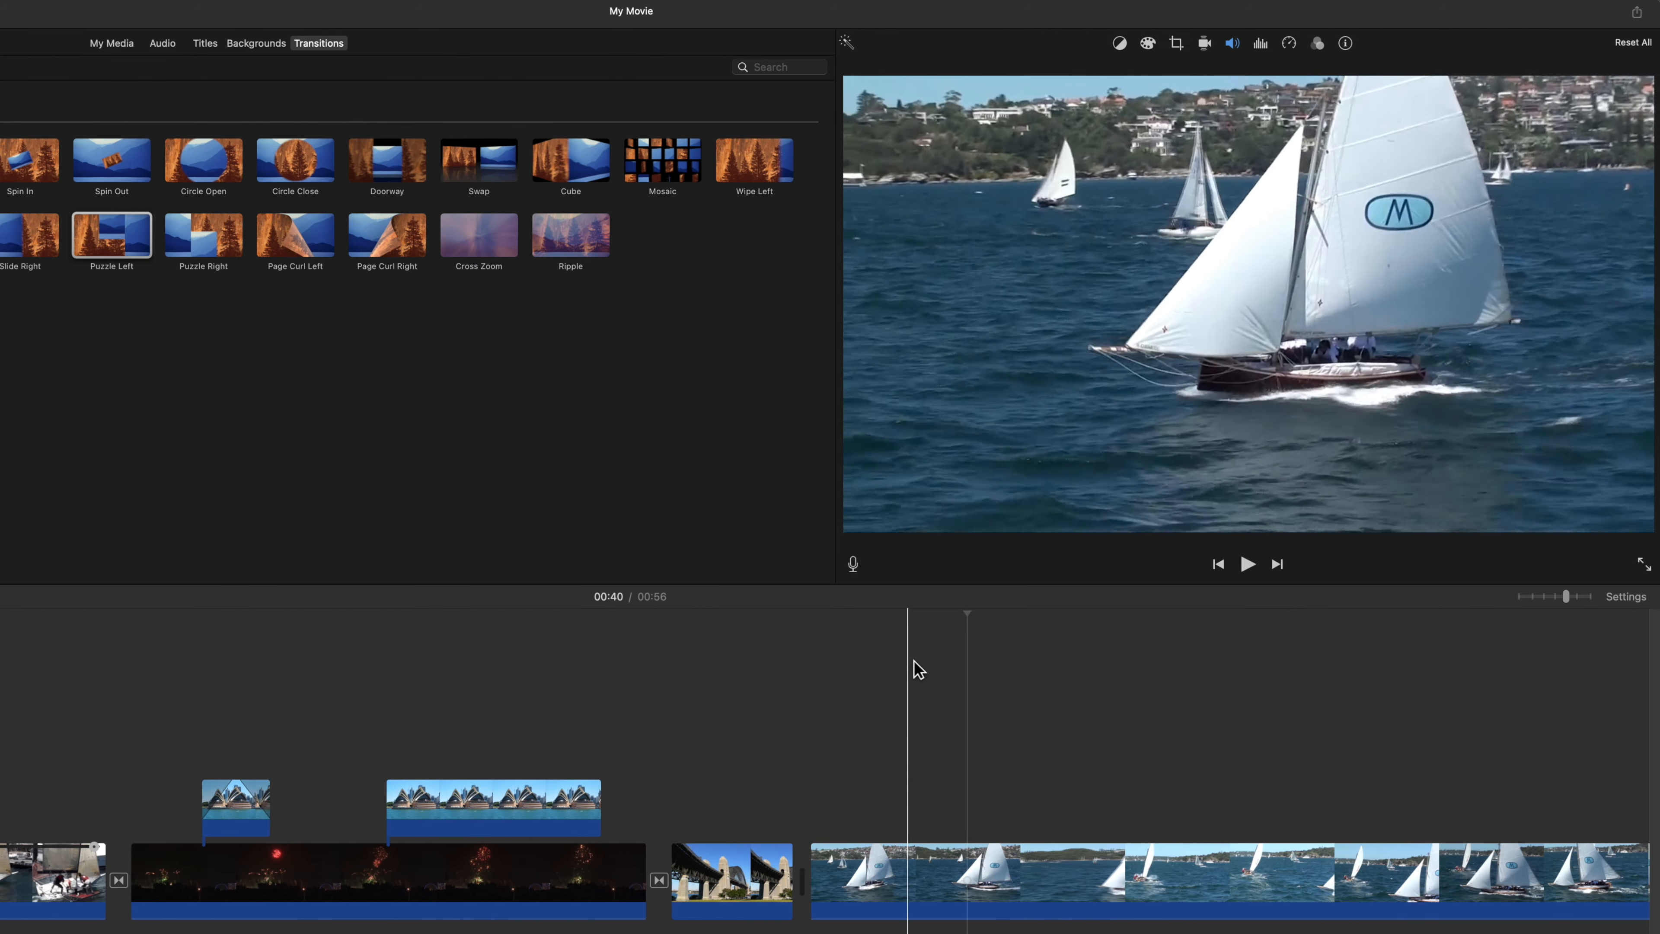
pyautogui.hscroll(4, 1028, 683)
pyautogui.hscroll(1, 1072, 688)
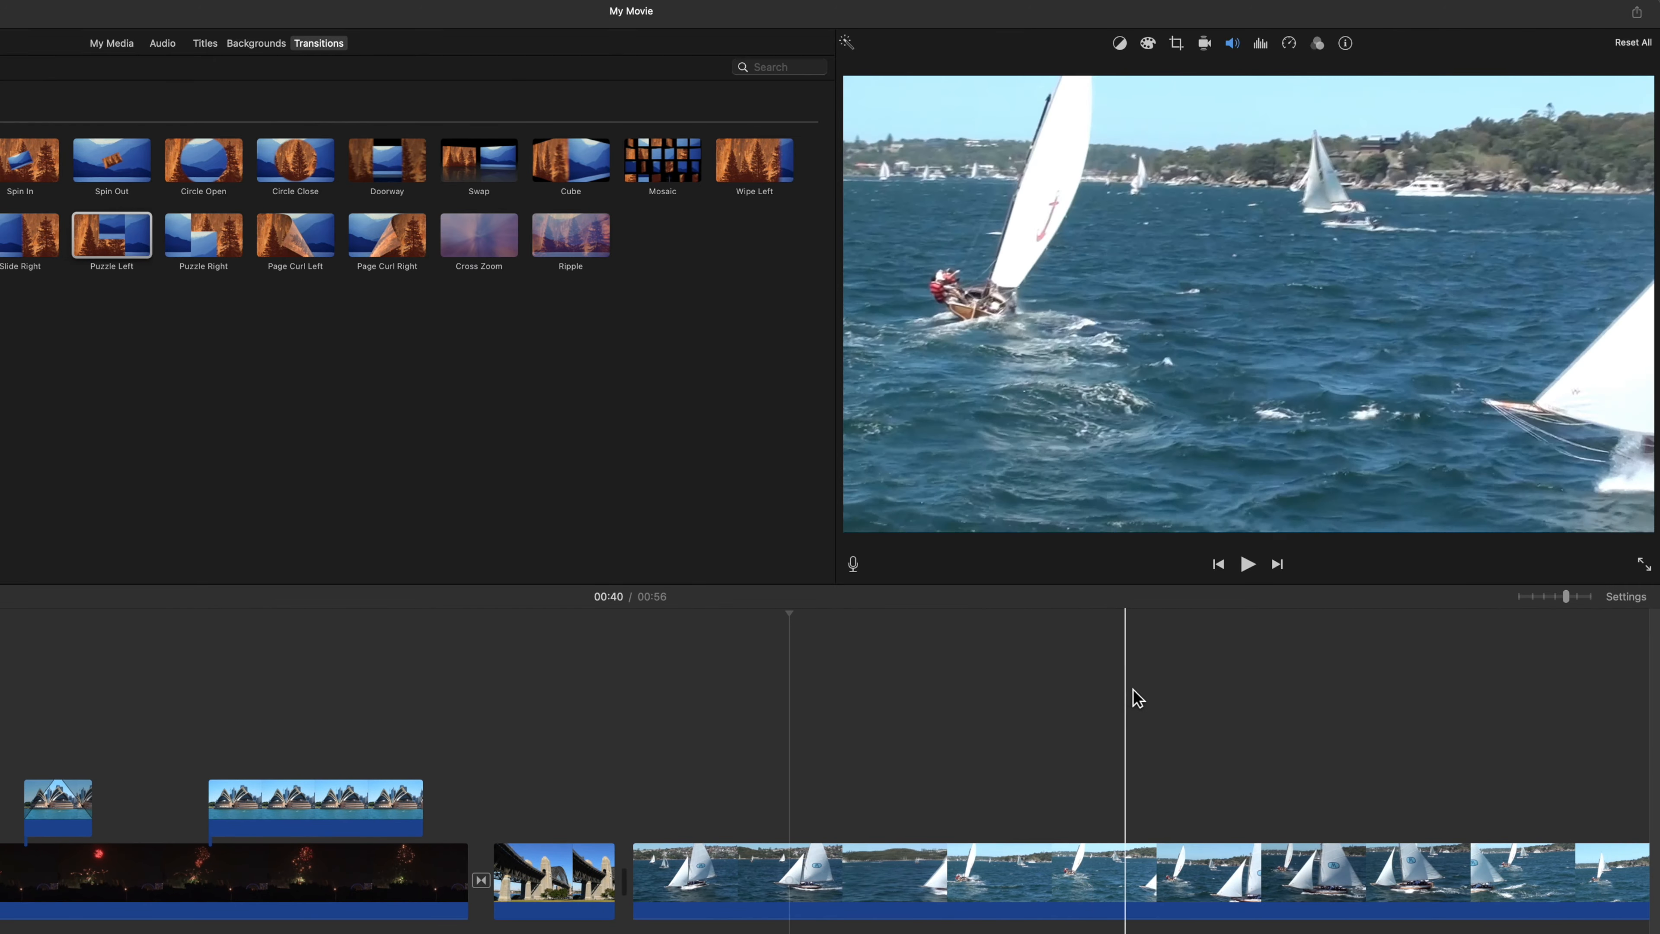
pyautogui.hscroll(3, 1157, 697)
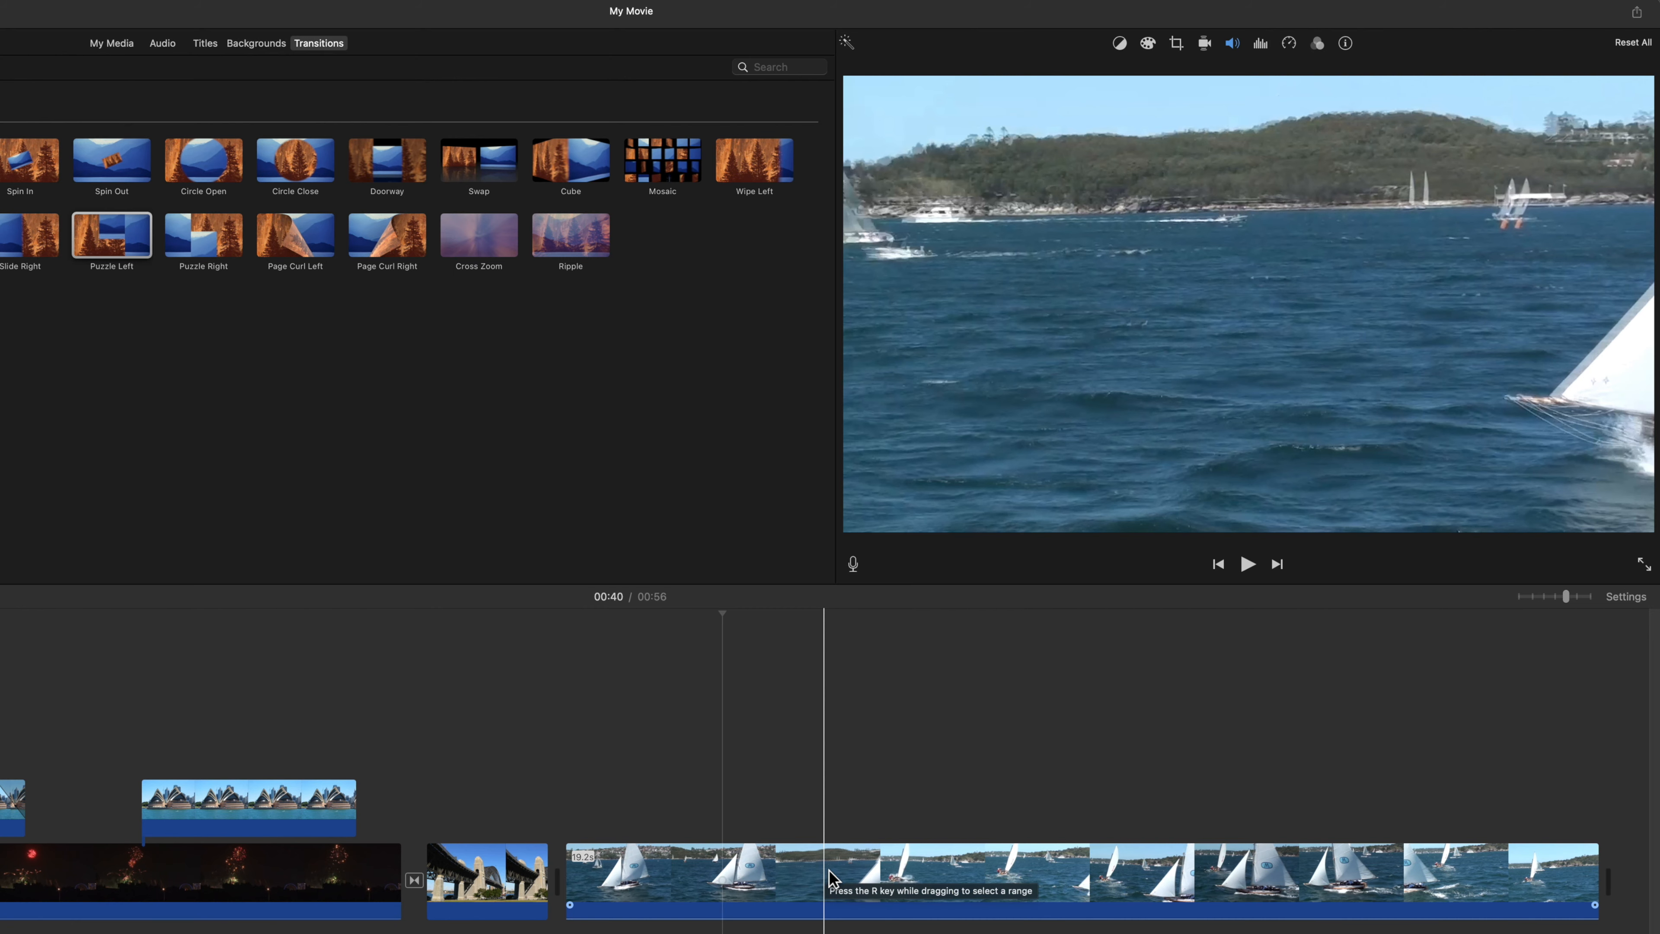
pyautogui.press('super+b')
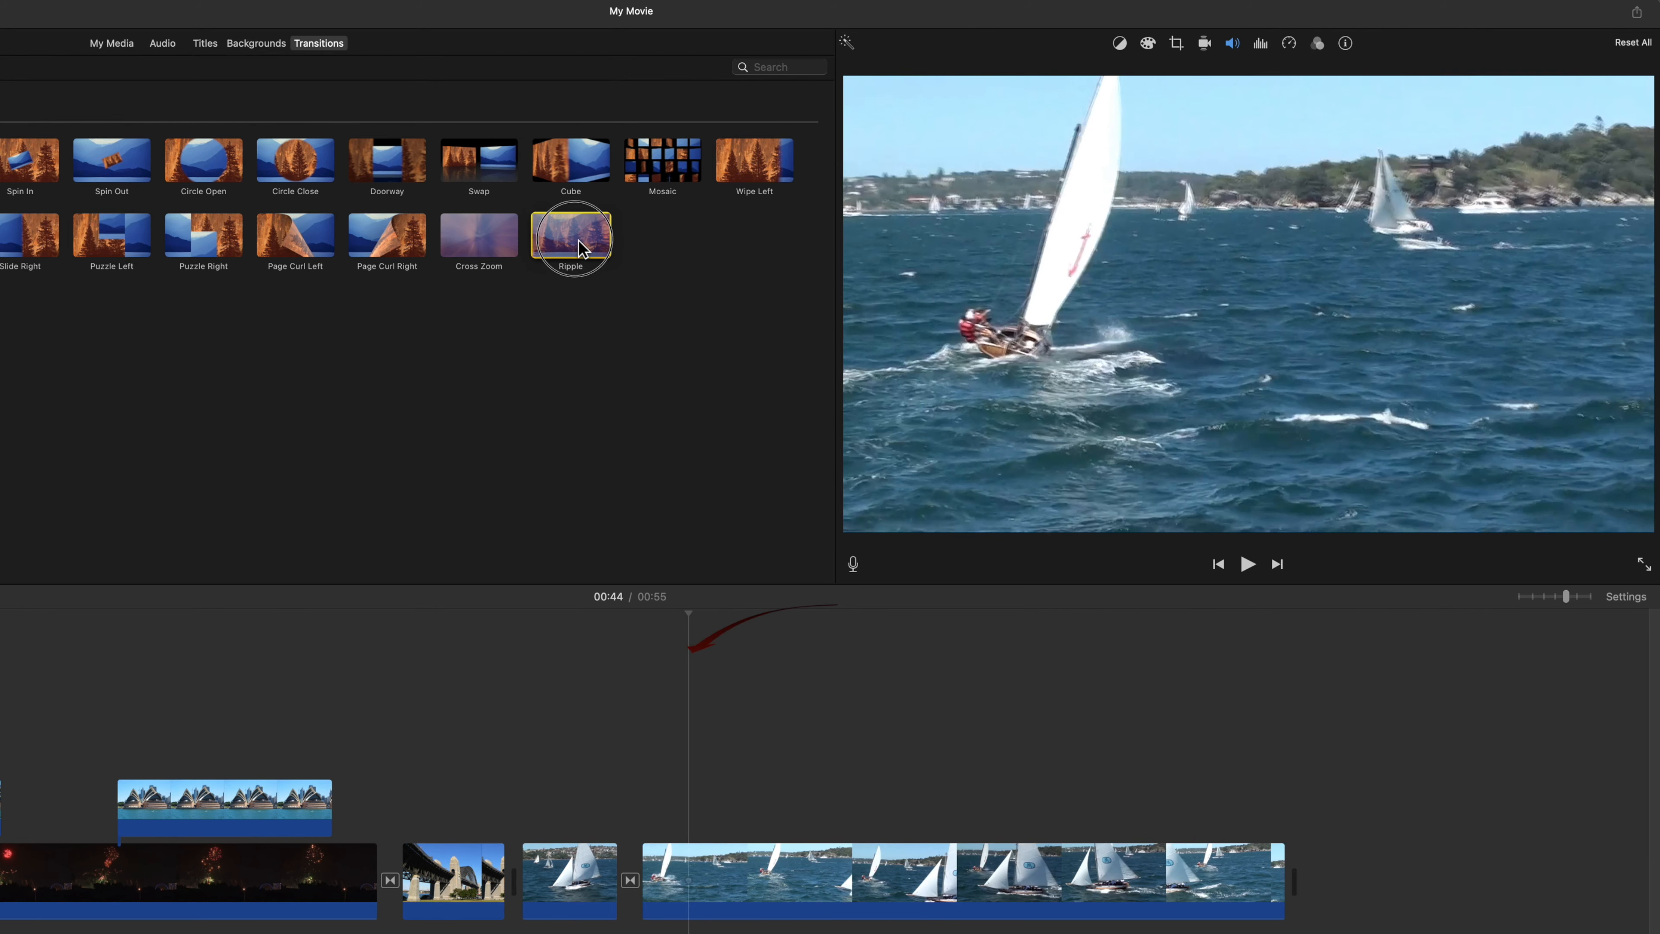
# Add a Ripple transition at the cut in the split sailing clip, apply a 5.0 s duration and preview it
pyautogui.moveTo(582, 248); pyautogui.dragTo(630, 883)
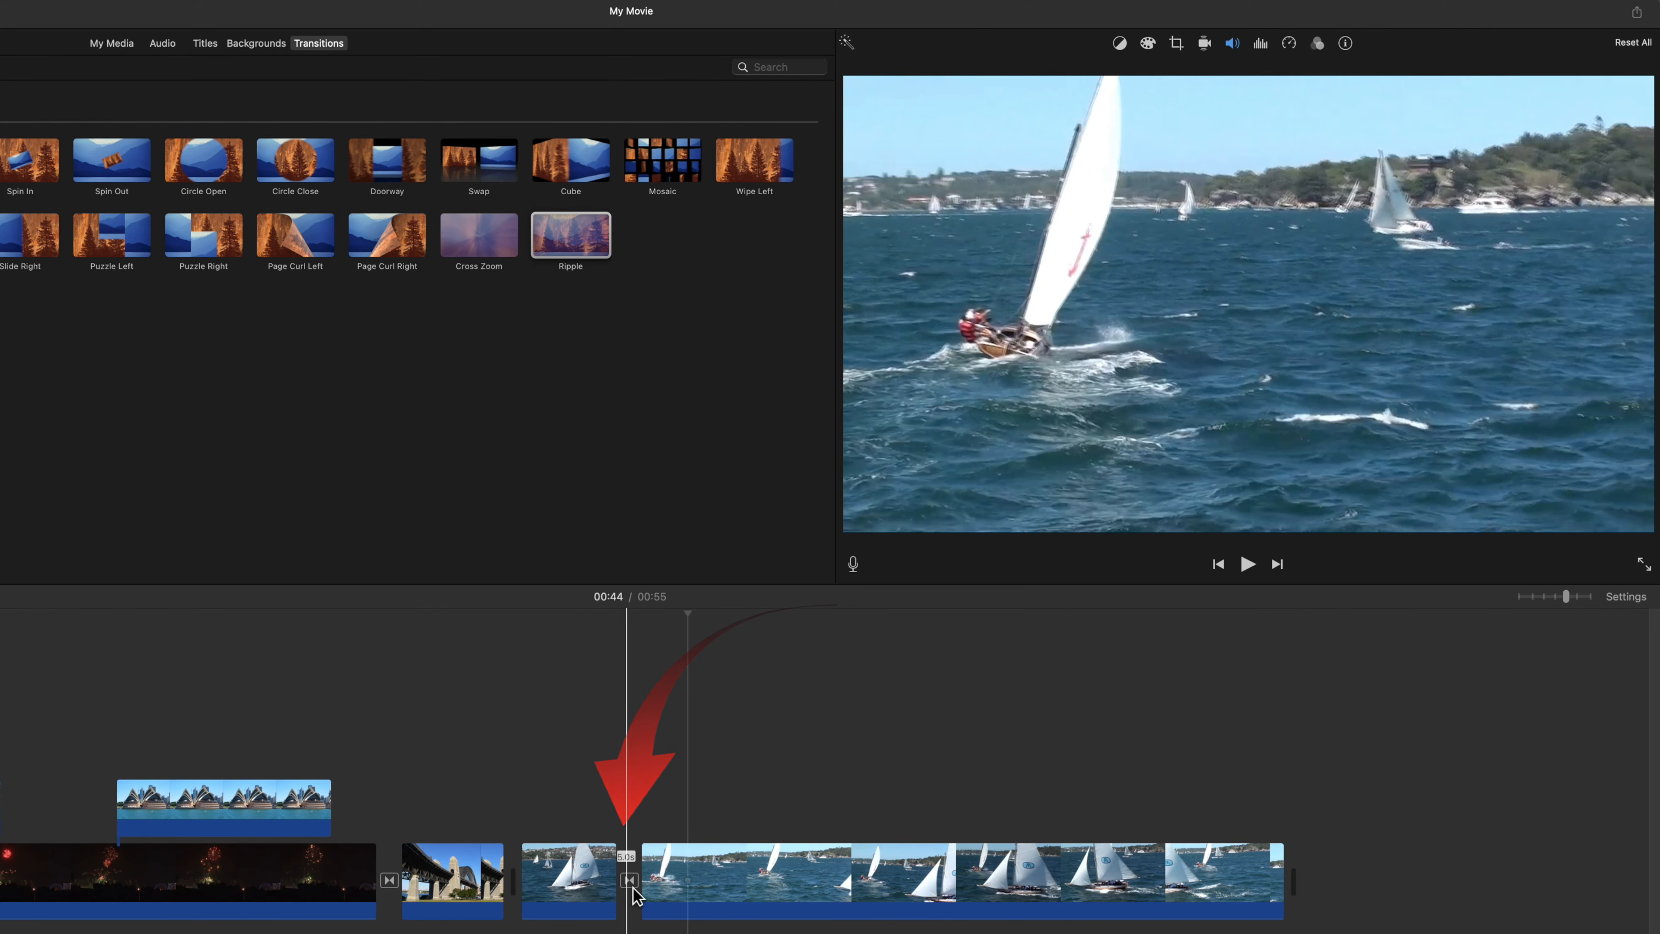
pyautogui.doubleClick(629, 880)
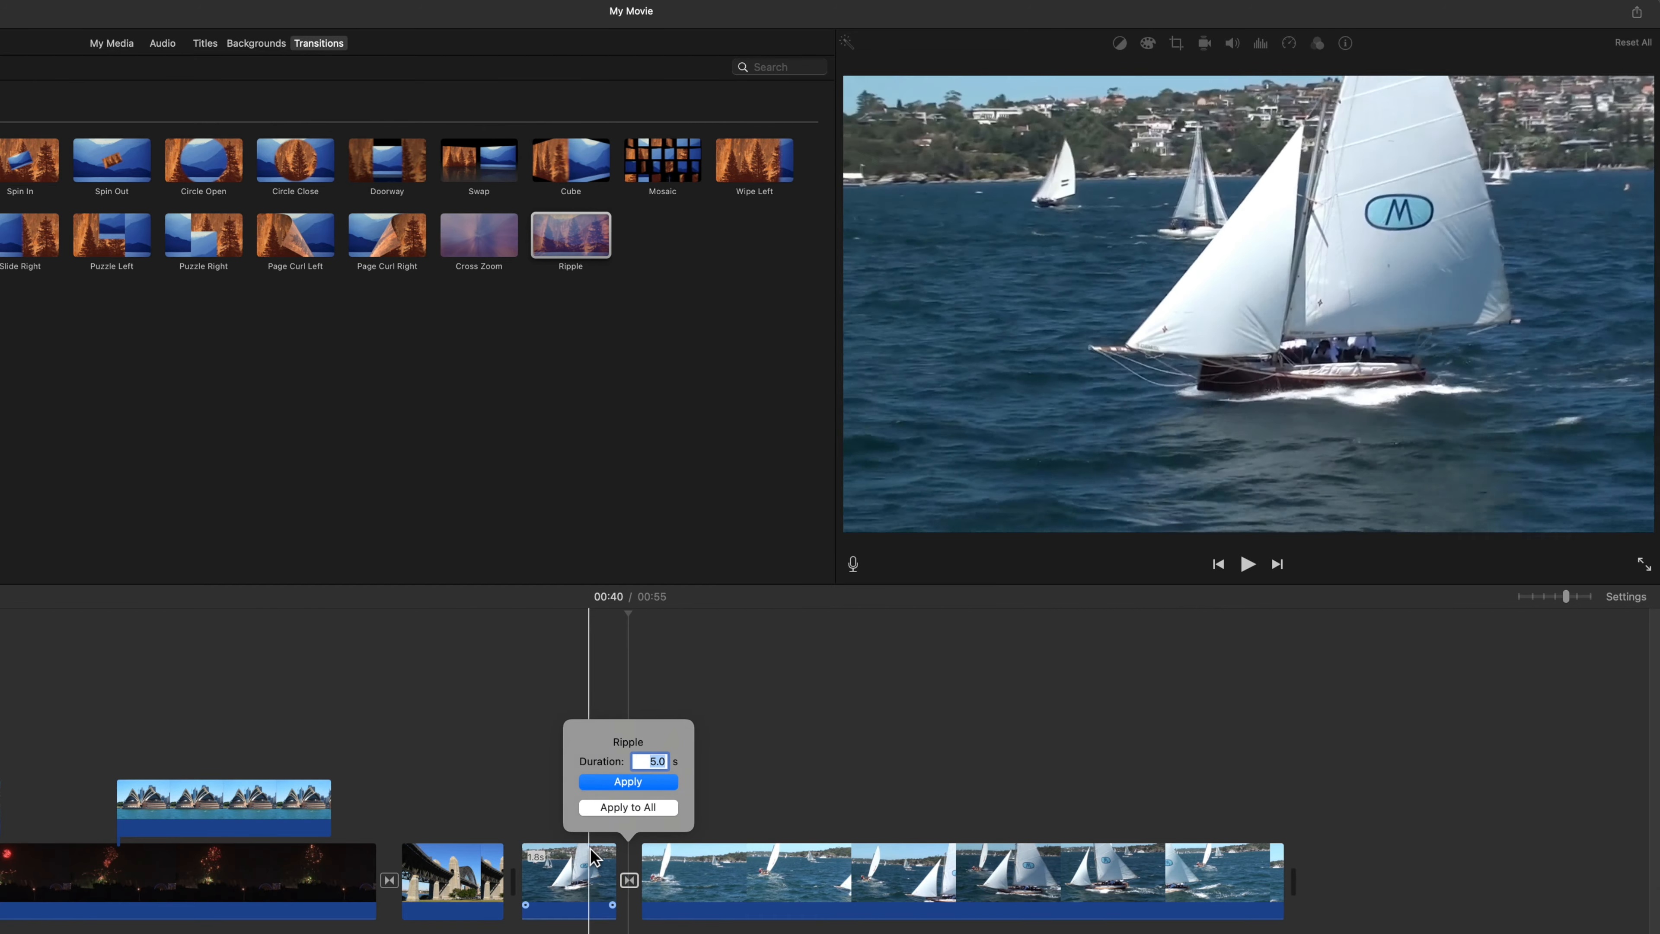
pyautogui.click(615, 782)
pyautogui.press('space')
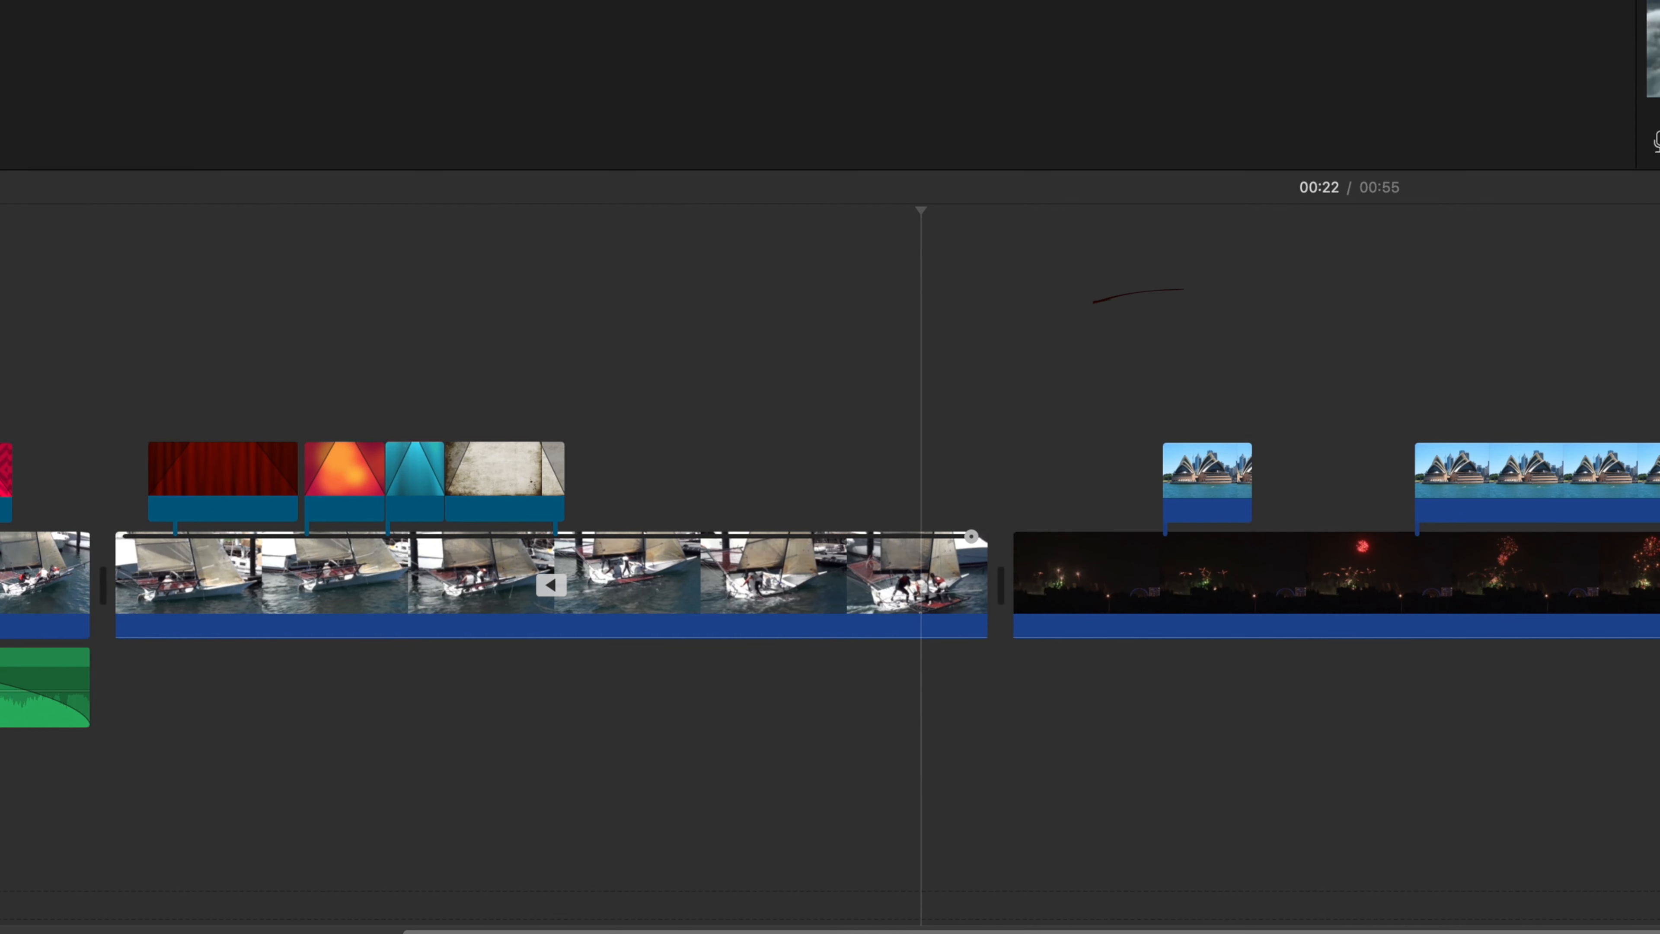
# Add a Cross Dissolve between the sailing clip and the fireworks clip, and set its duration to 0.2 s
pyautogui.moveTo(791, 467); pyautogui.dragTo(961, 592)
pyautogui.click(961, 587)
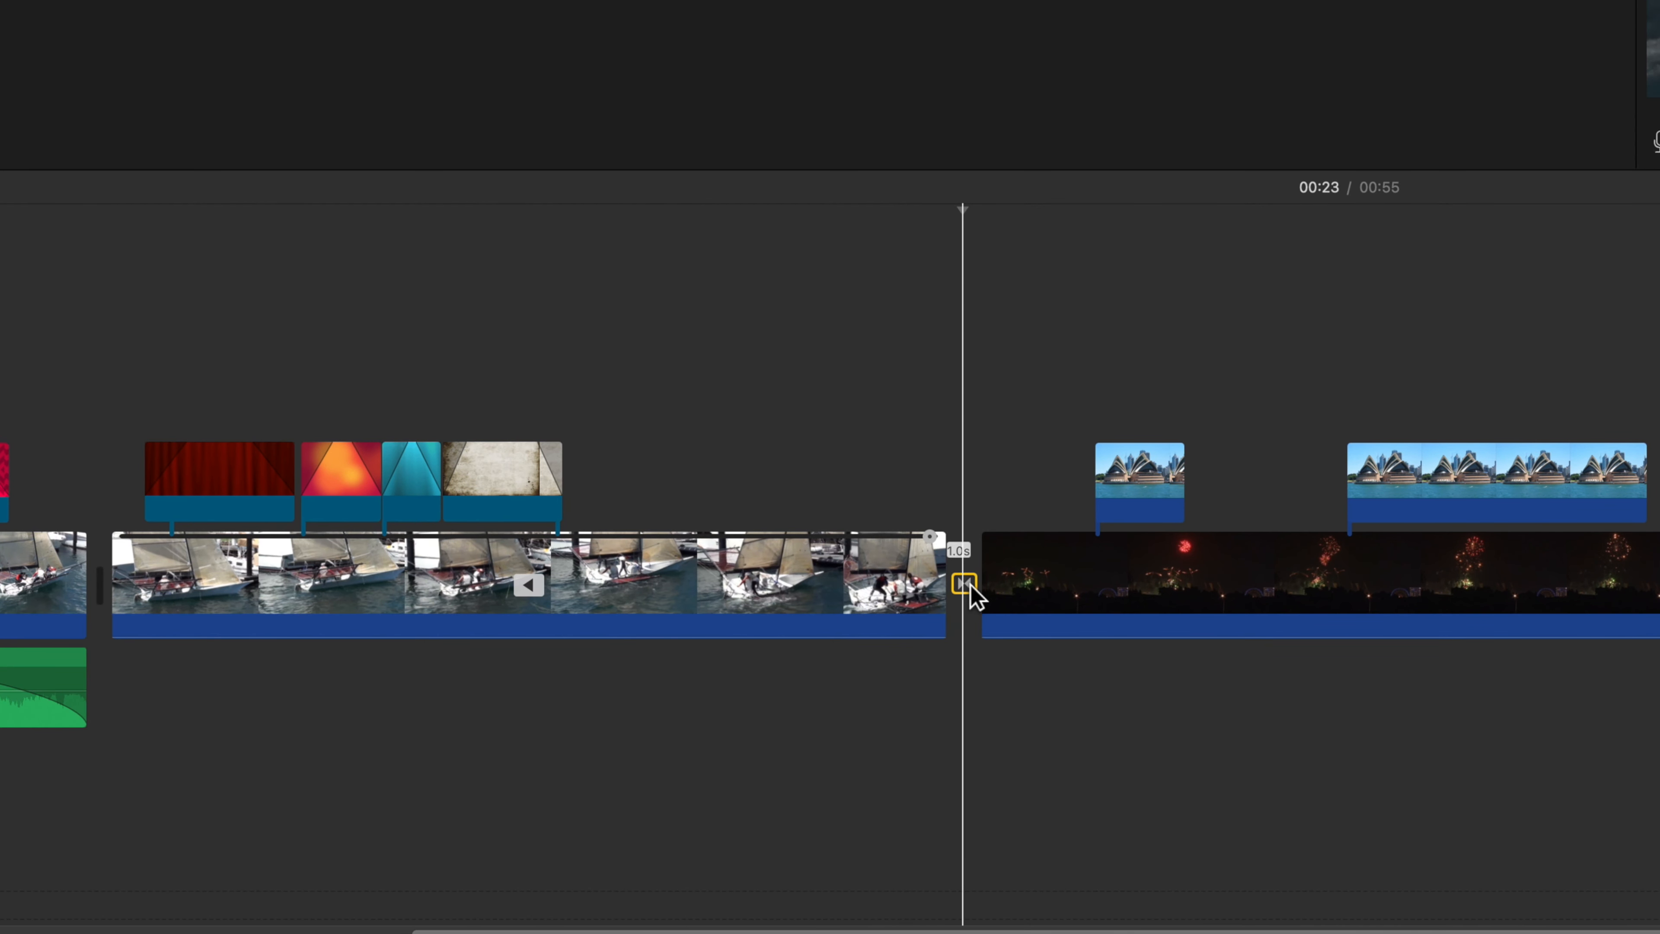
pyautogui.doubleClick(970, 585)
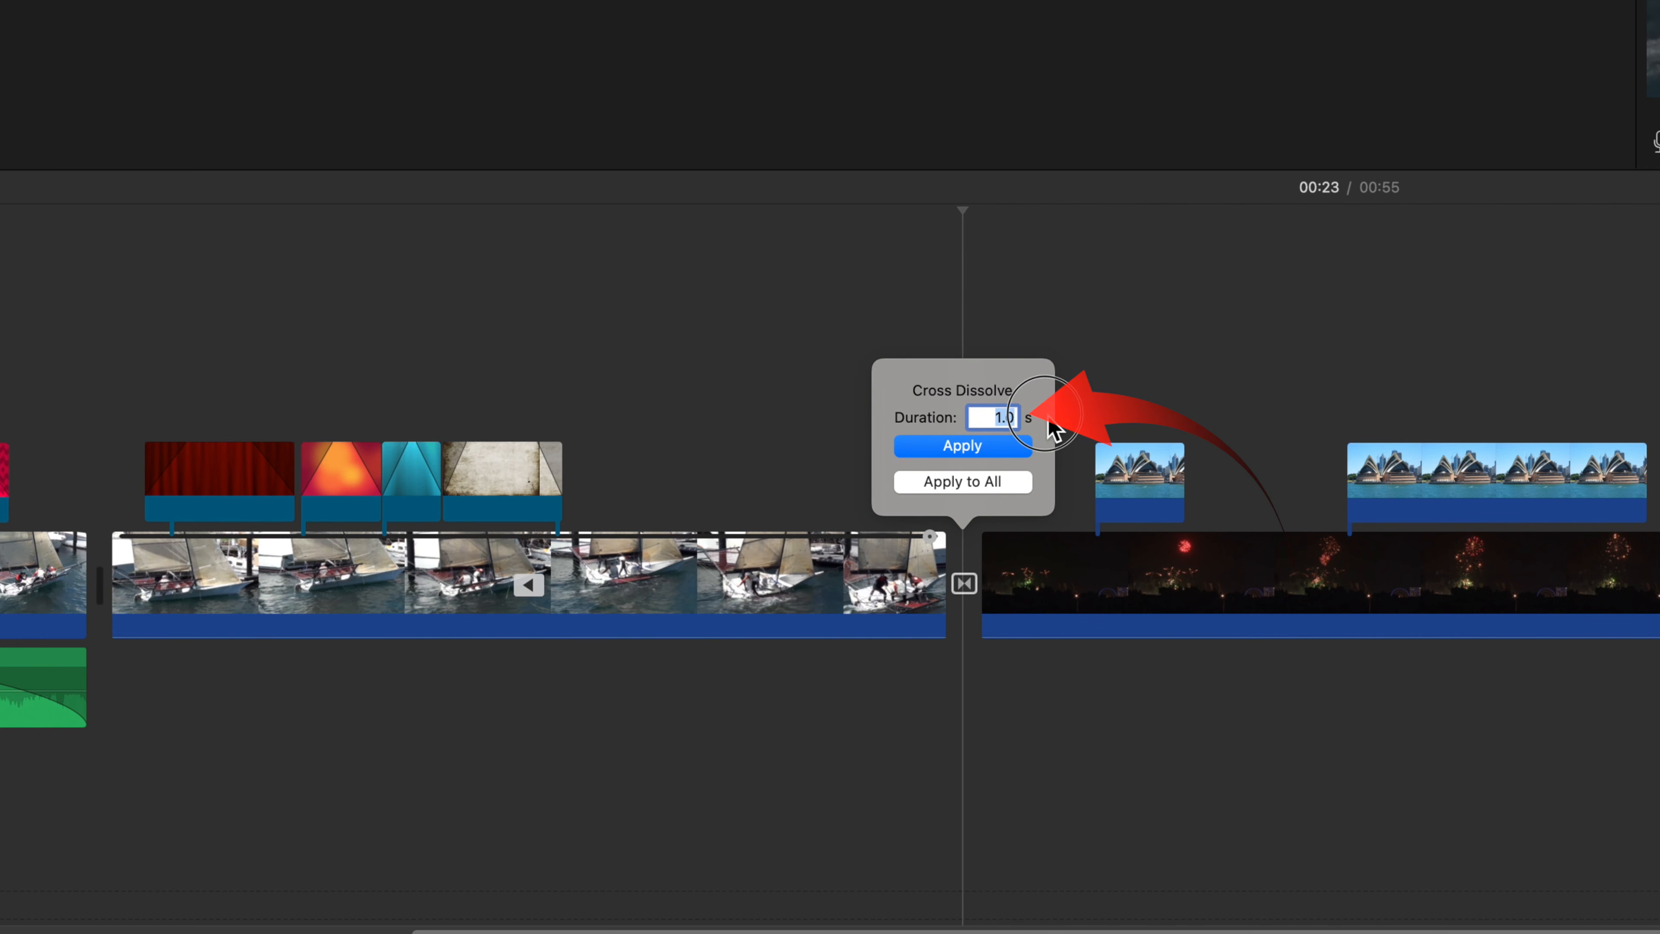
pyautogui.write('0.')
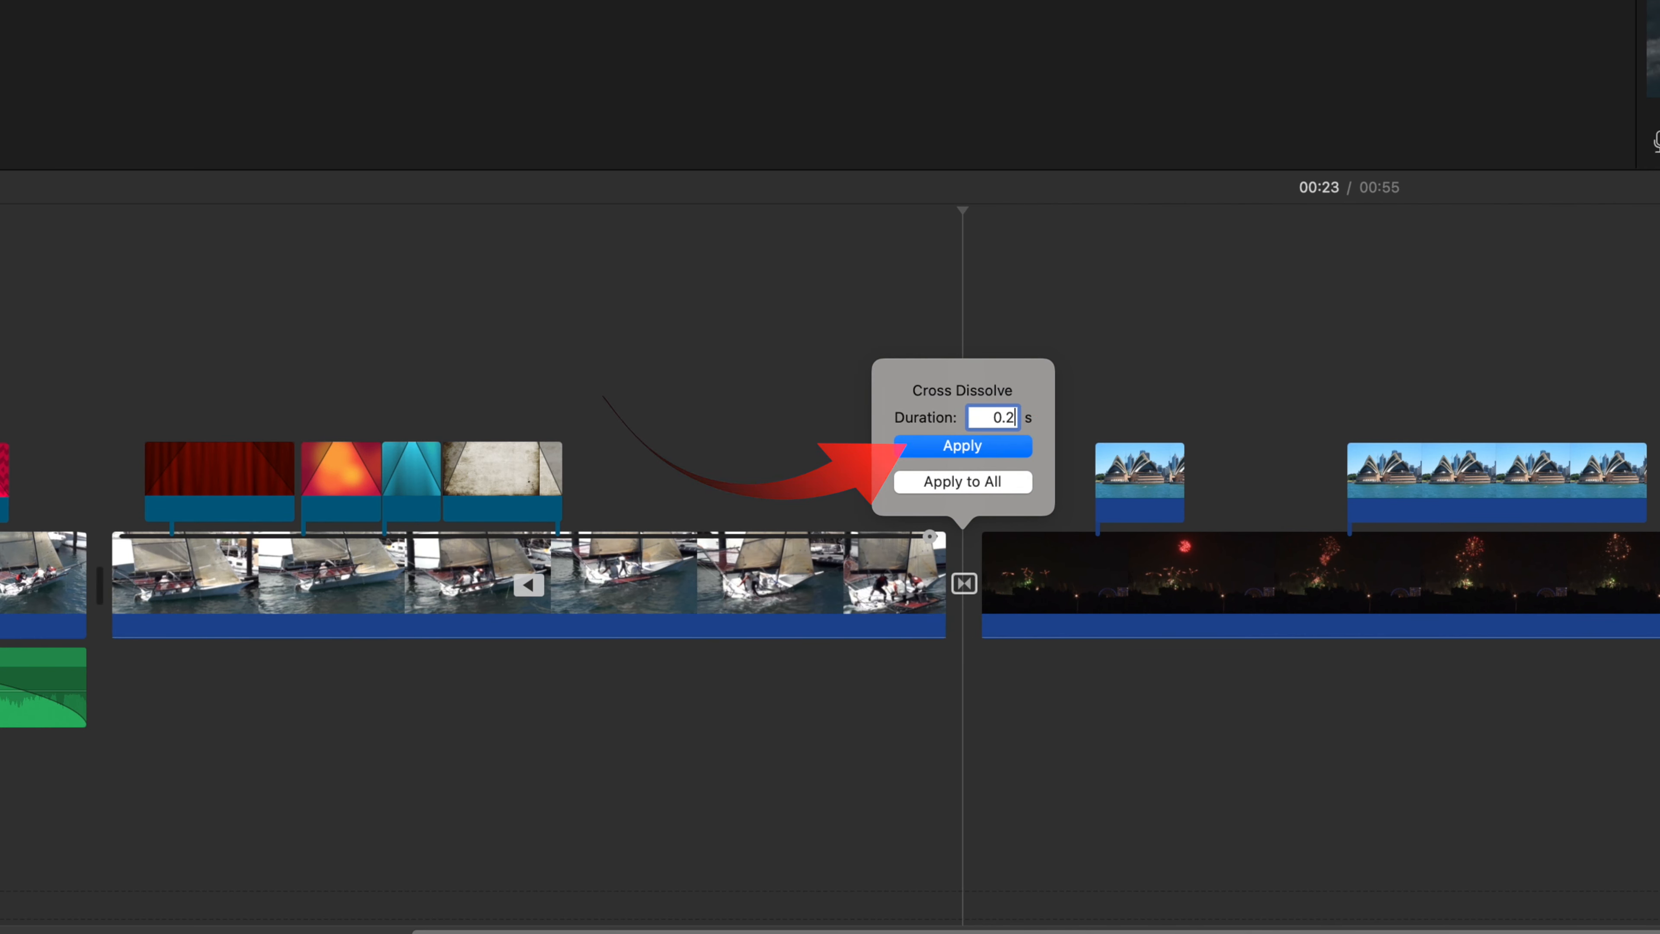
pyautogui.write('2')
pyautogui.press('Return')
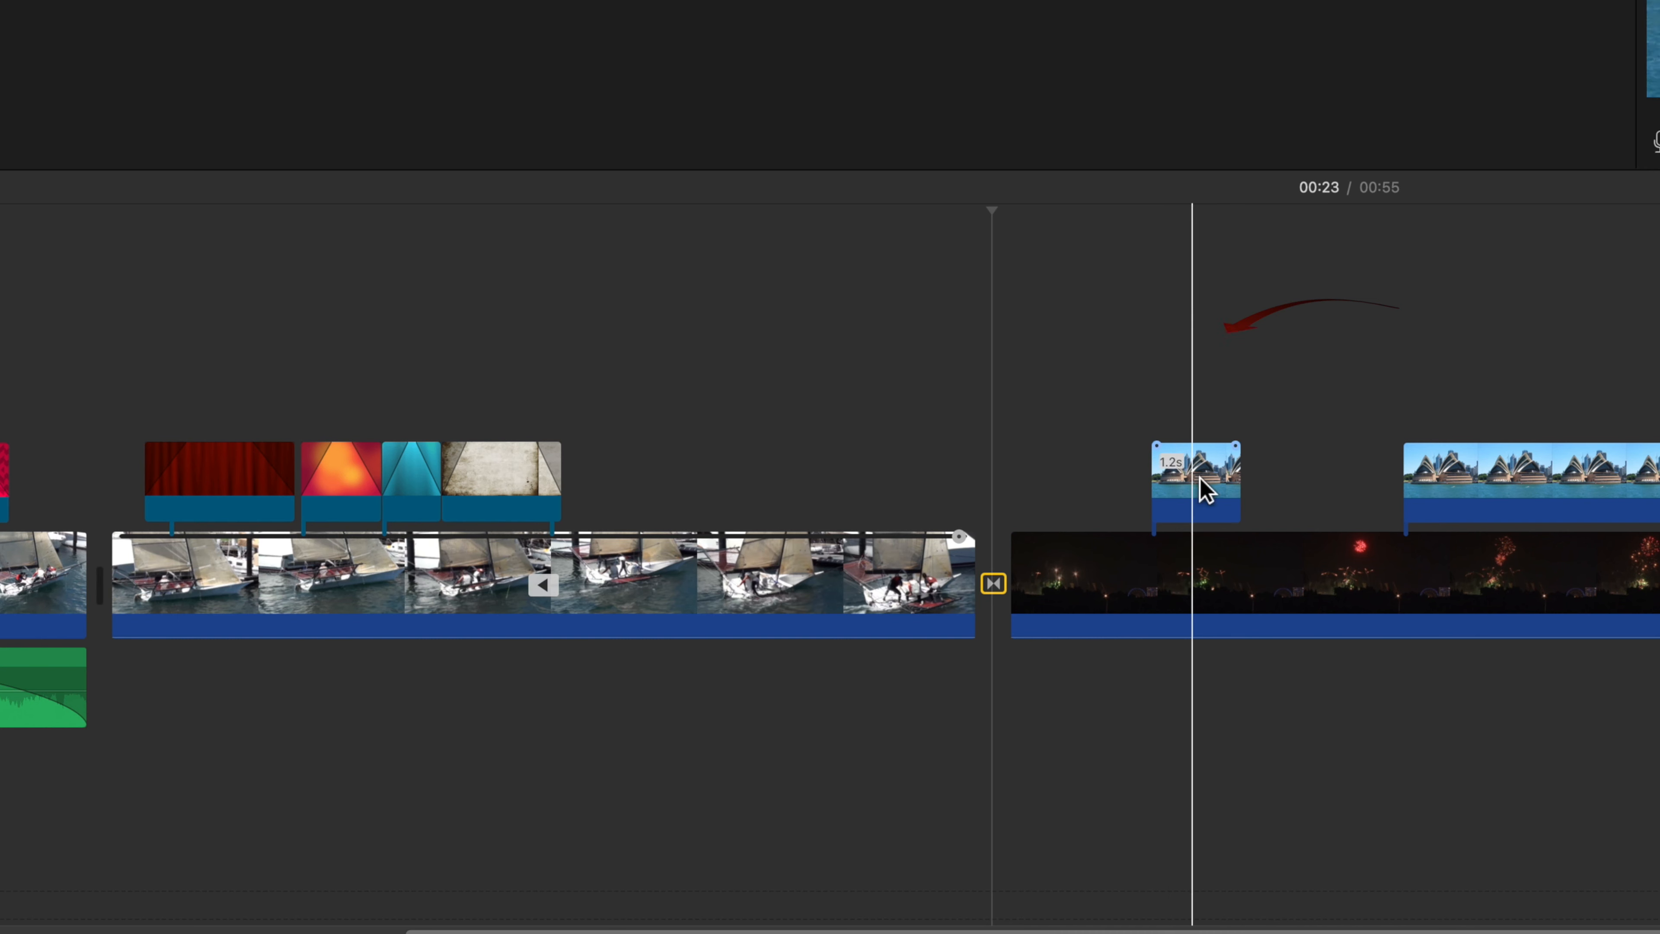
# Insert the short Opera House overlay between the cross dissolve and the fireworks clip, and copy the dissolve to its other side
pyautogui.moveTo(1200, 478); pyautogui.dragTo(1064, 579)
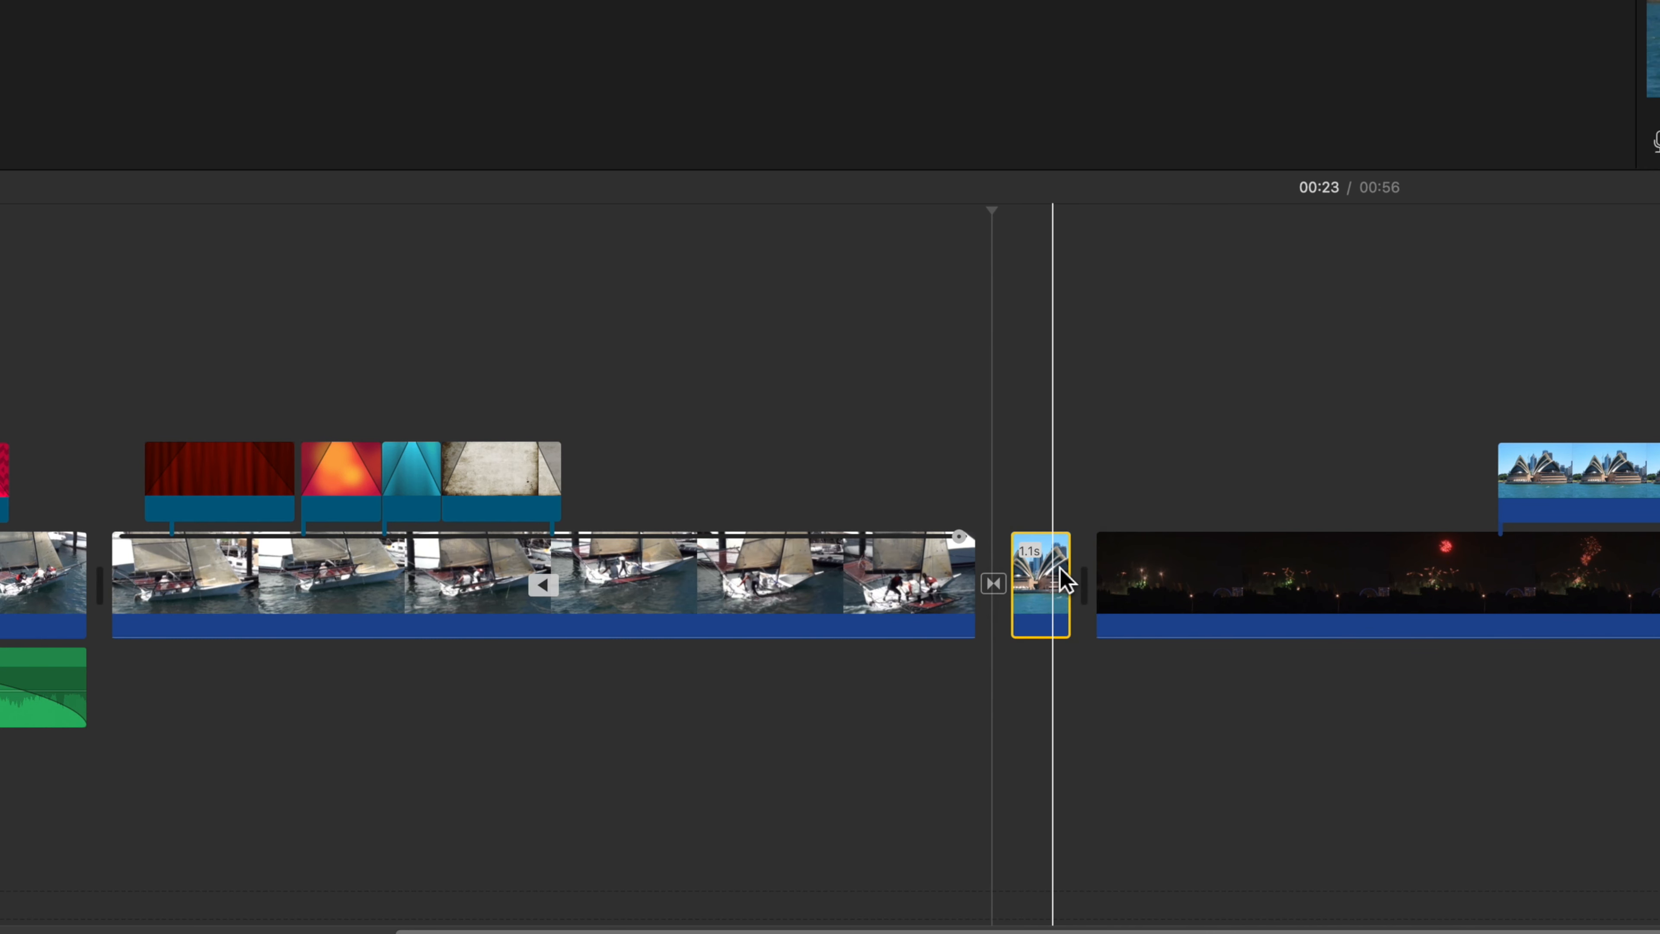
pyautogui.click(1005, 589)
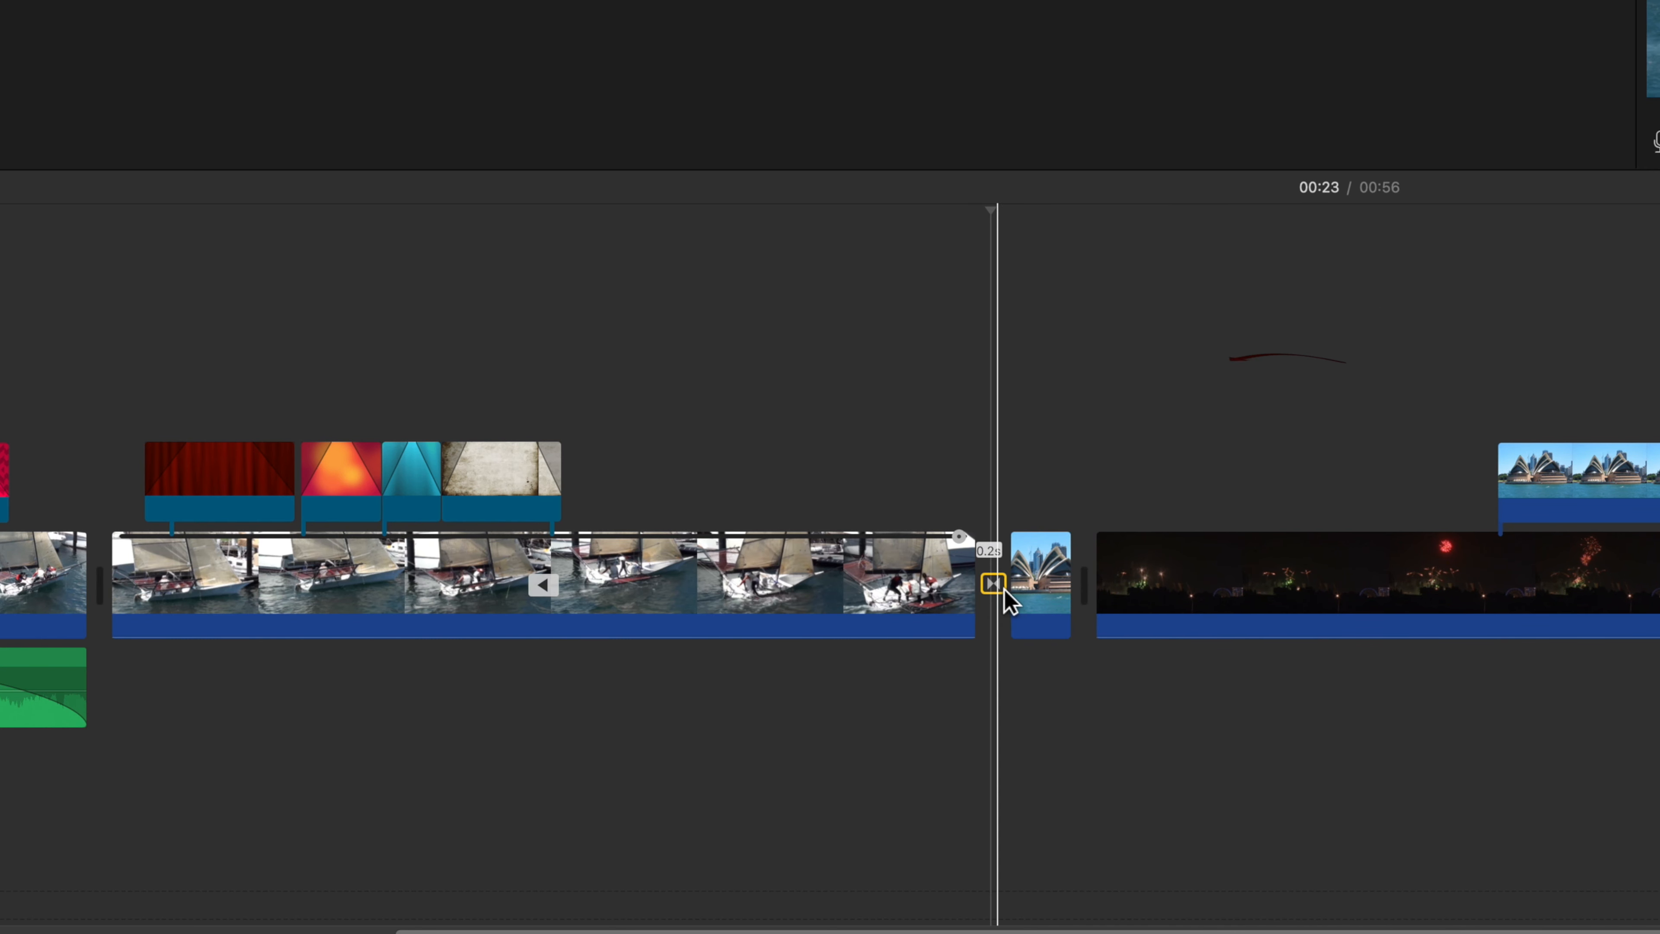
pyautogui.moveTo(1003, 589); pyautogui.dragTo(1074, 590)
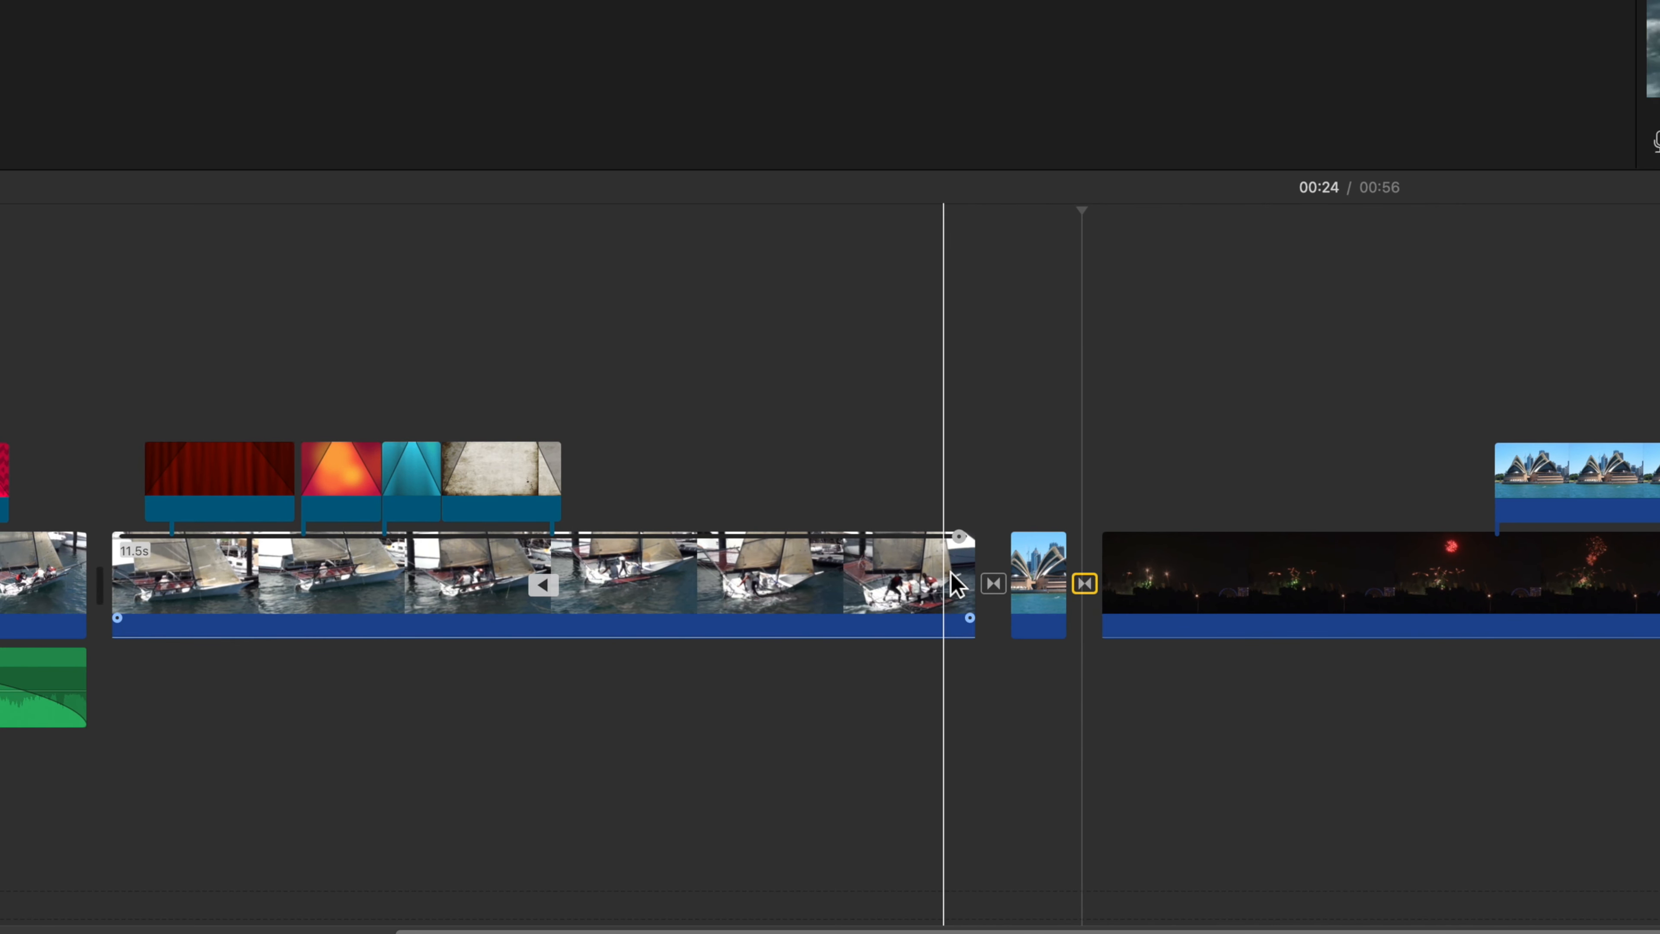
# Preview the Opera House flash between the sailing and fireworks clips, and shorten the Opera House clip from its end
pyautogui.press('space')
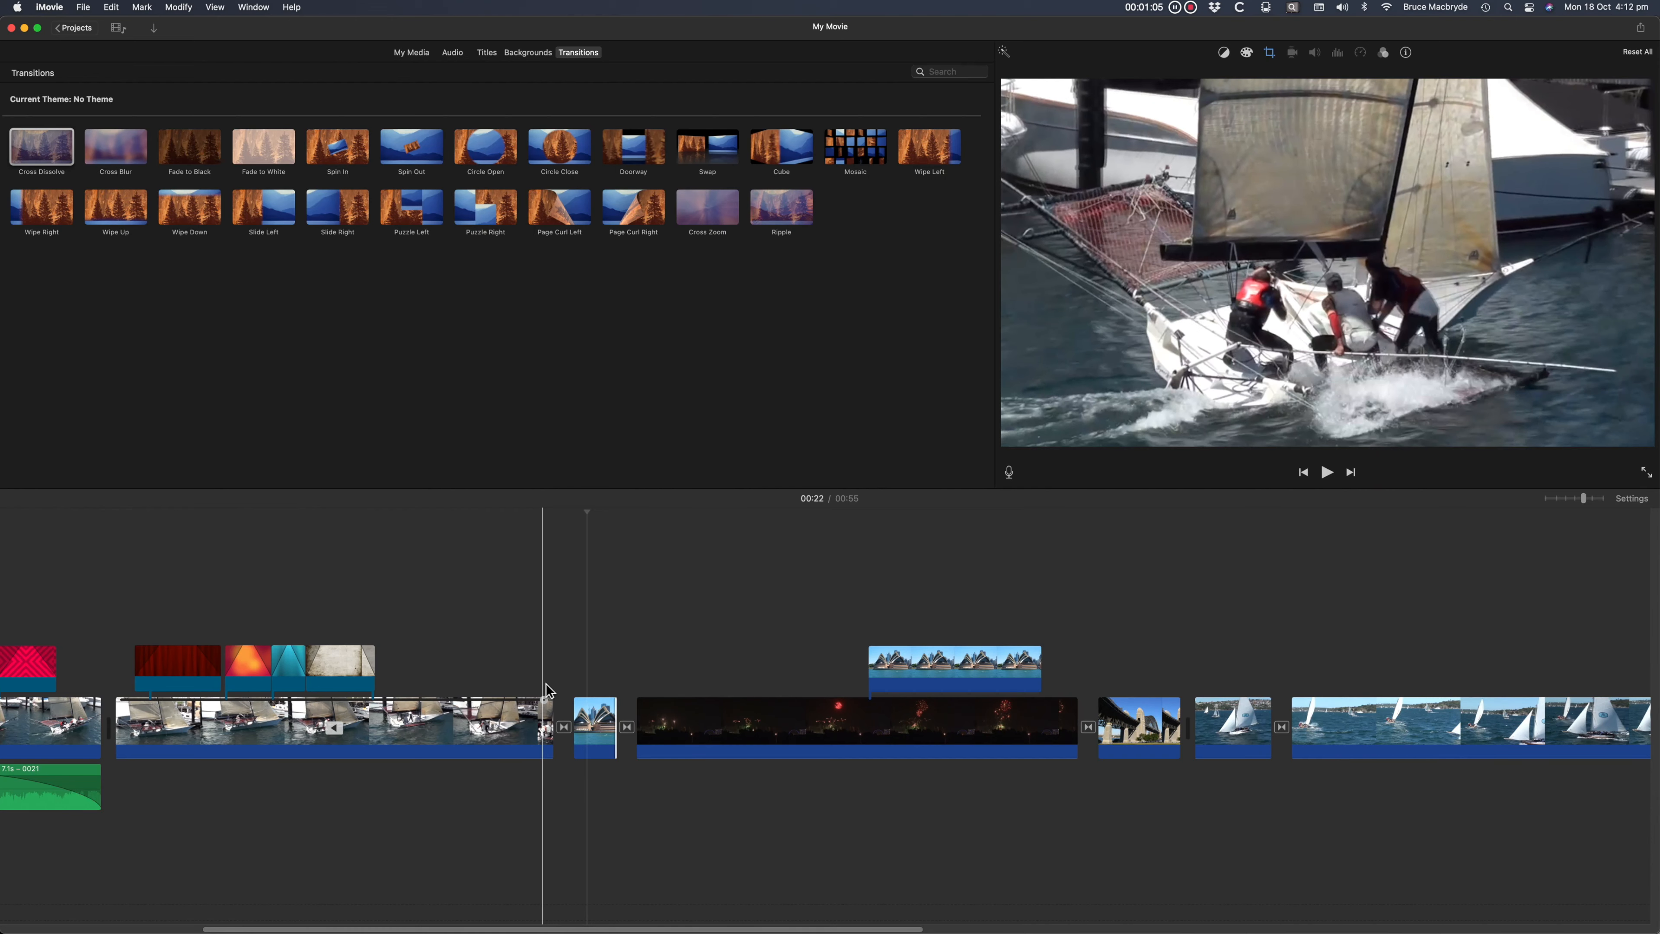
pyautogui.press('space')
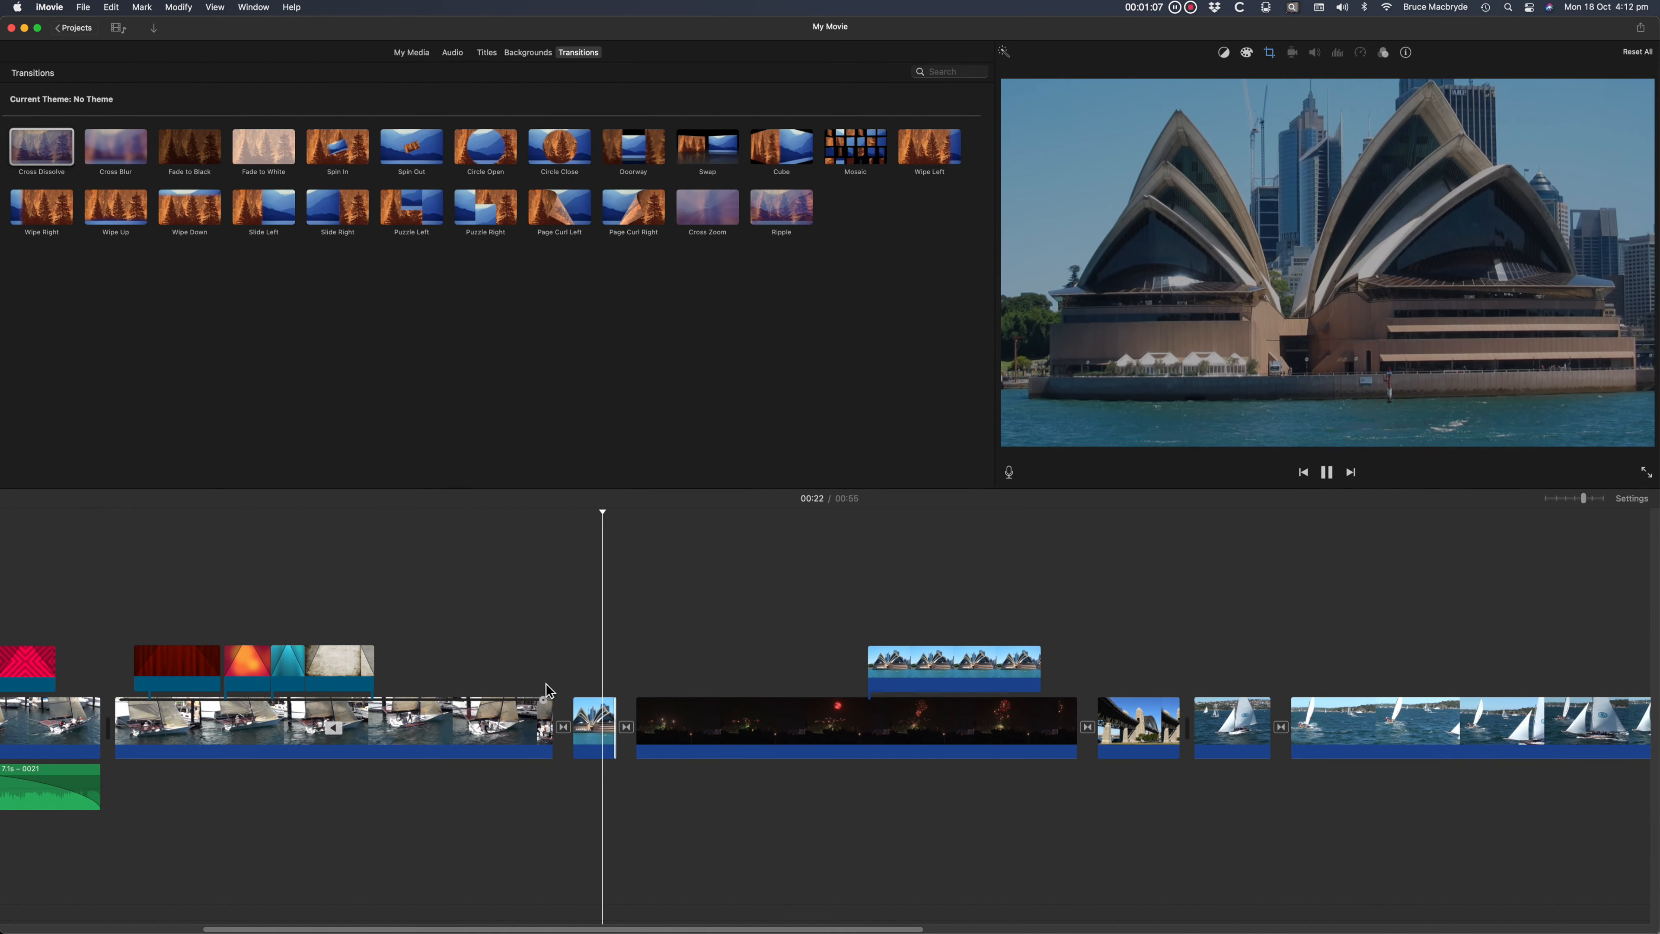
pyautogui.press('space')
pyautogui.moveTo(615, 719); pyautogui.dragTo(599, 719)
pyautogui.press('space')
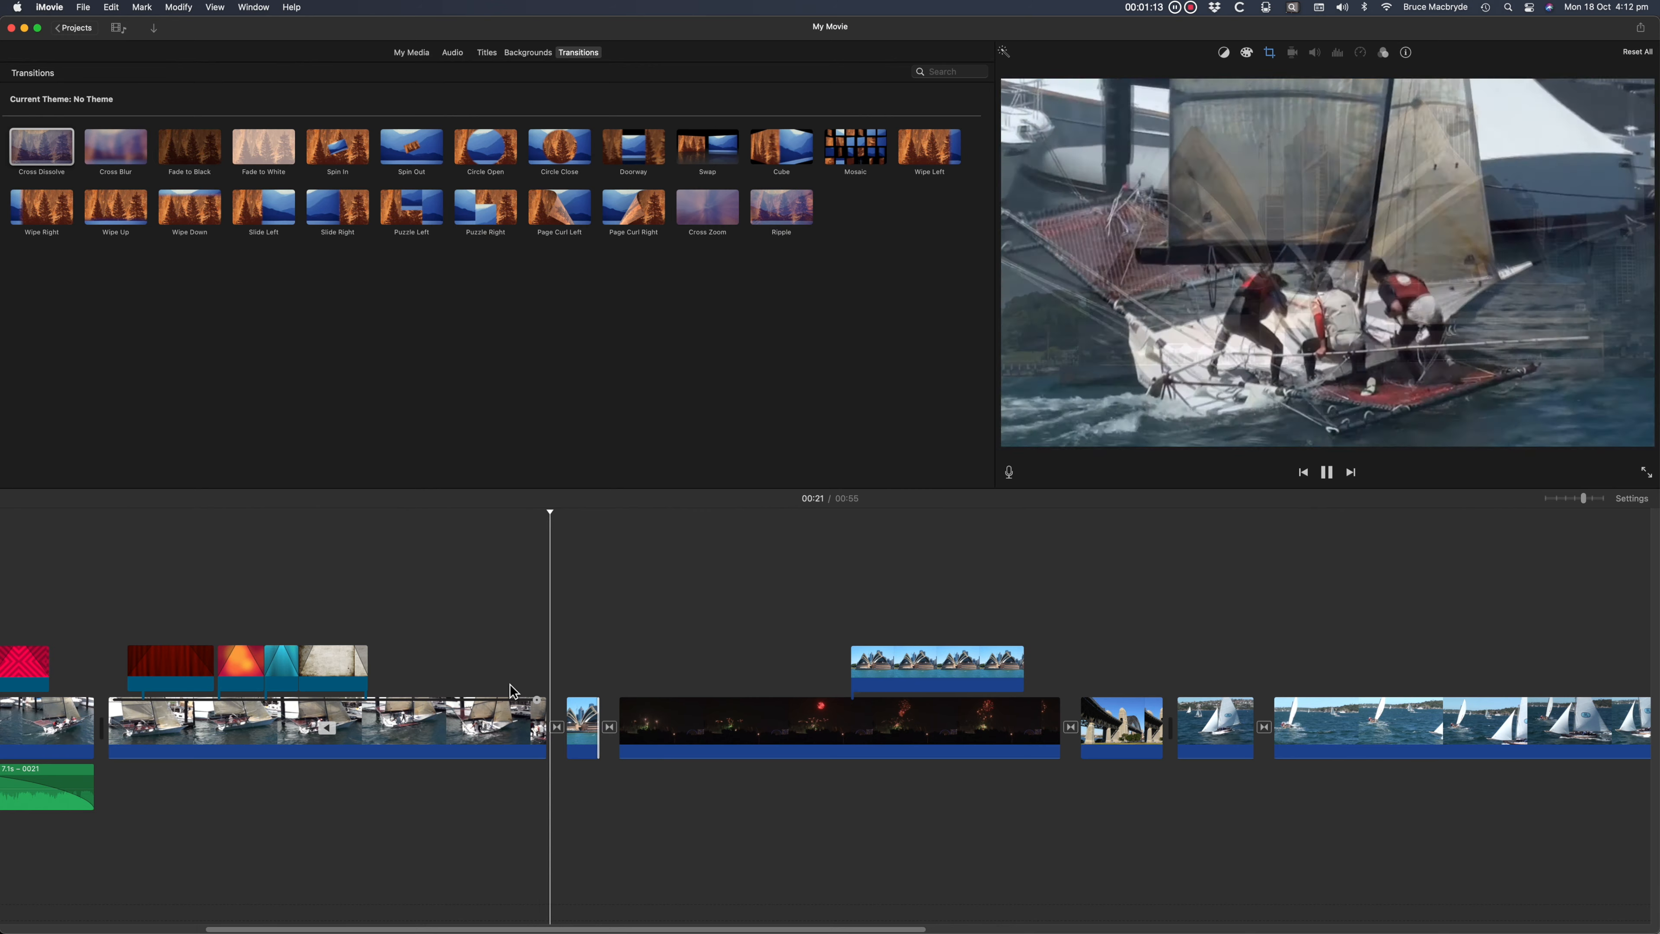
pyautogui.press('space')
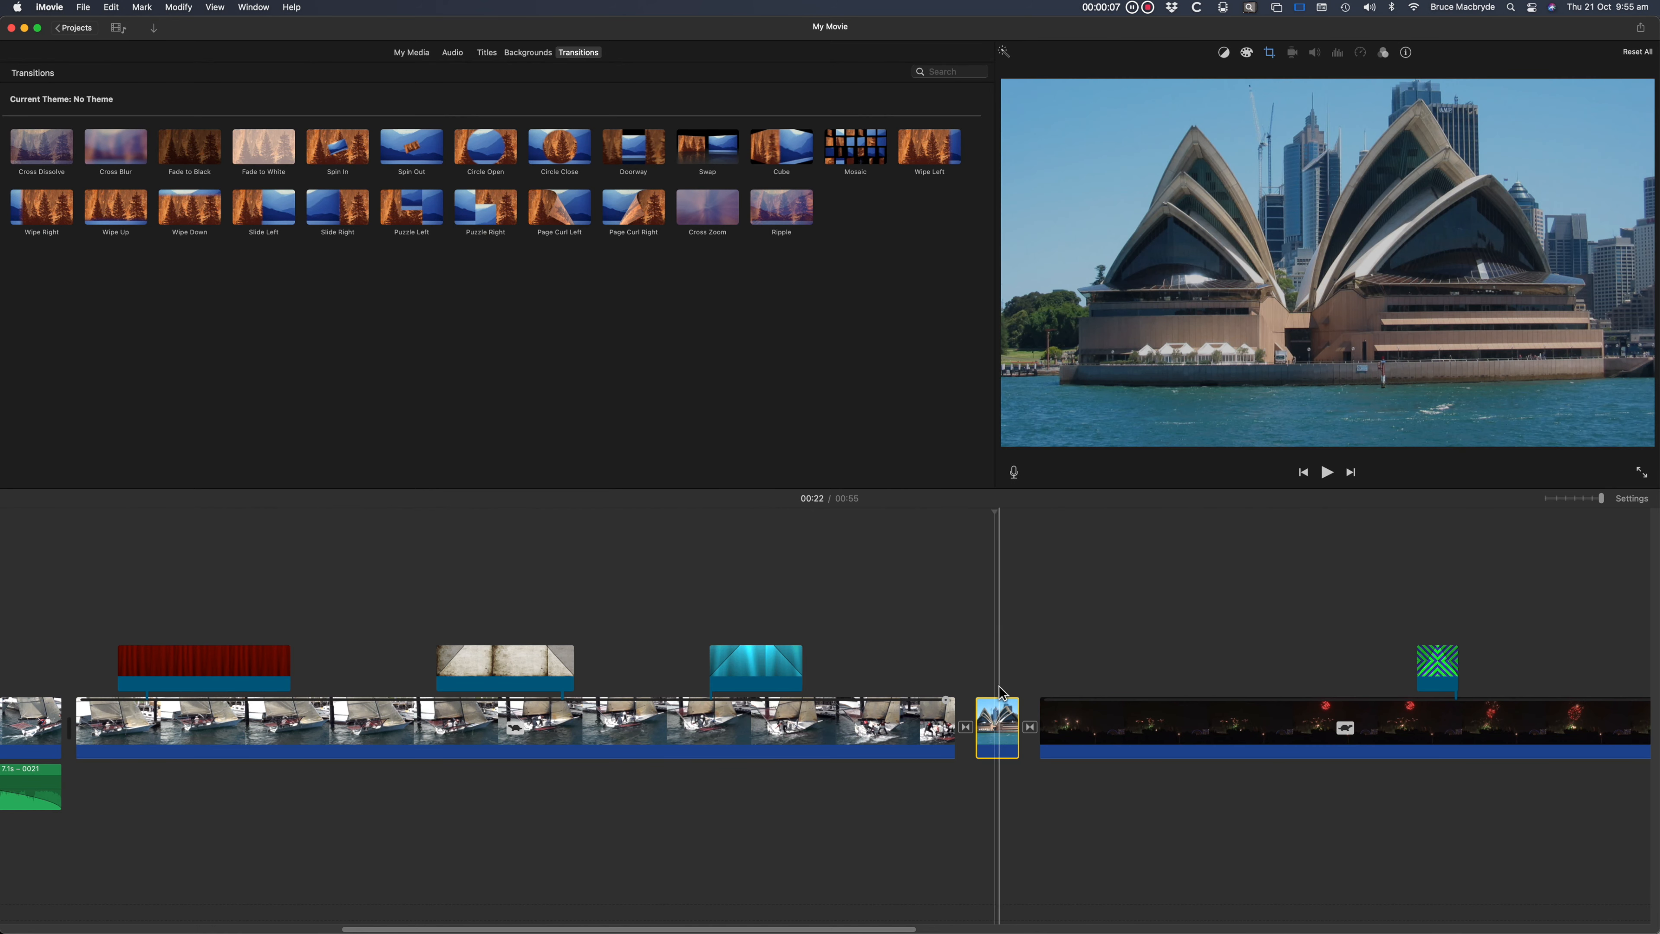
# Apply the Ken Burns style to the Opera House clip, shrink the End frame onto its right-hand shell roof and preview it
pyautogui.click(1002, 523)
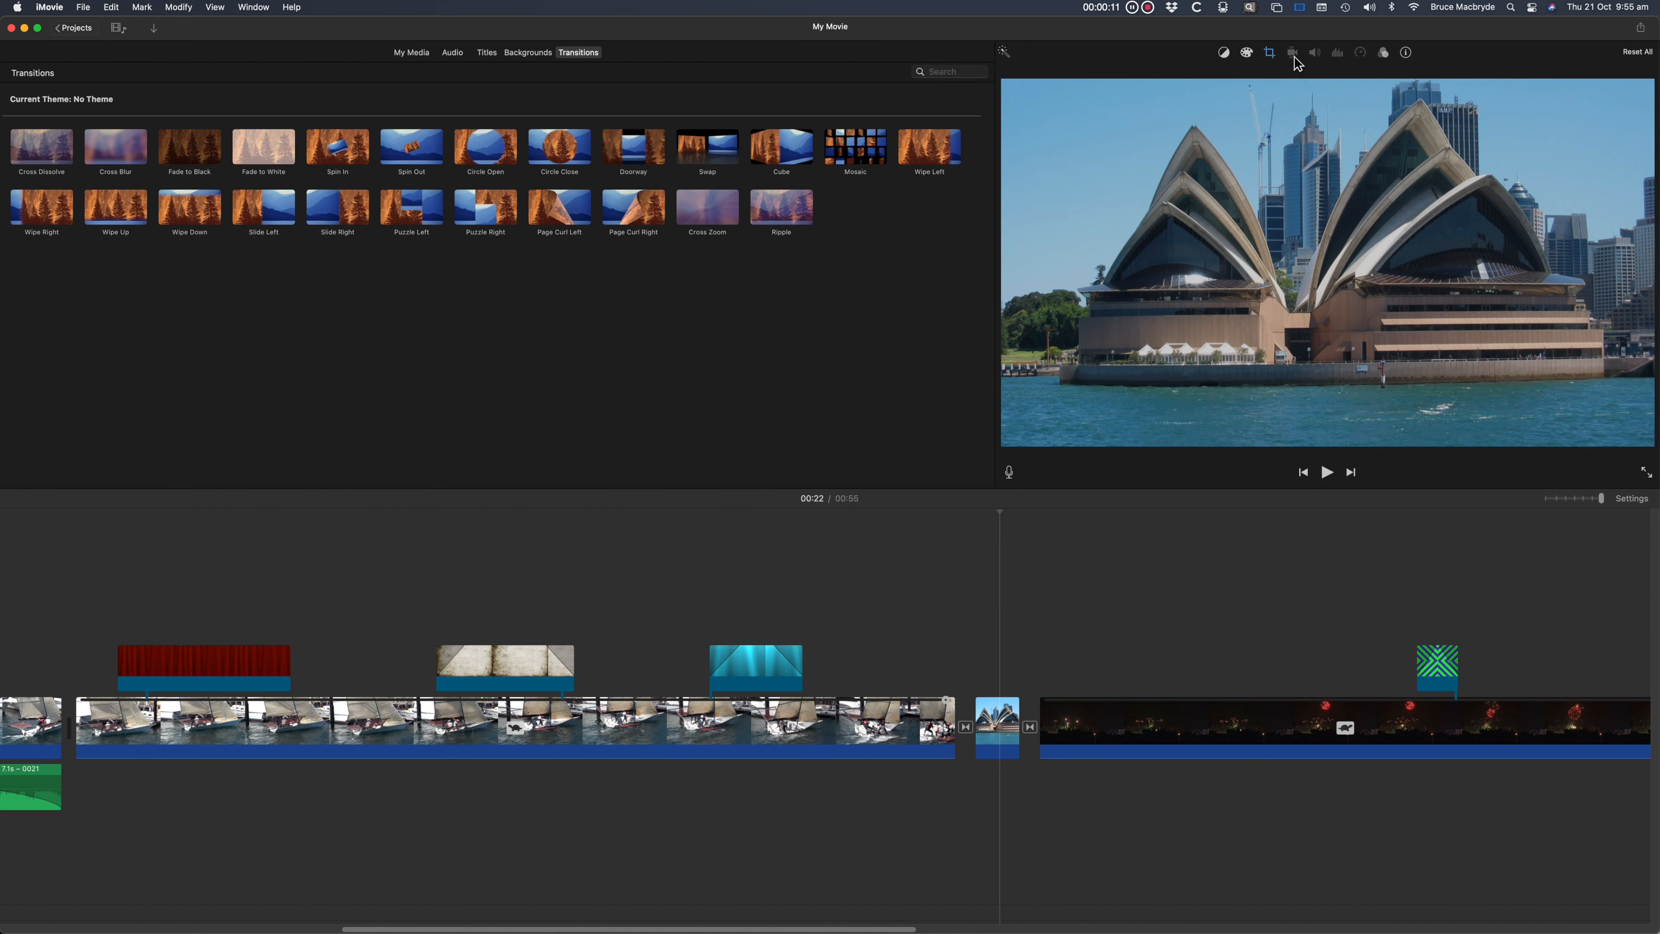
pyautogui.click(1270, 54)
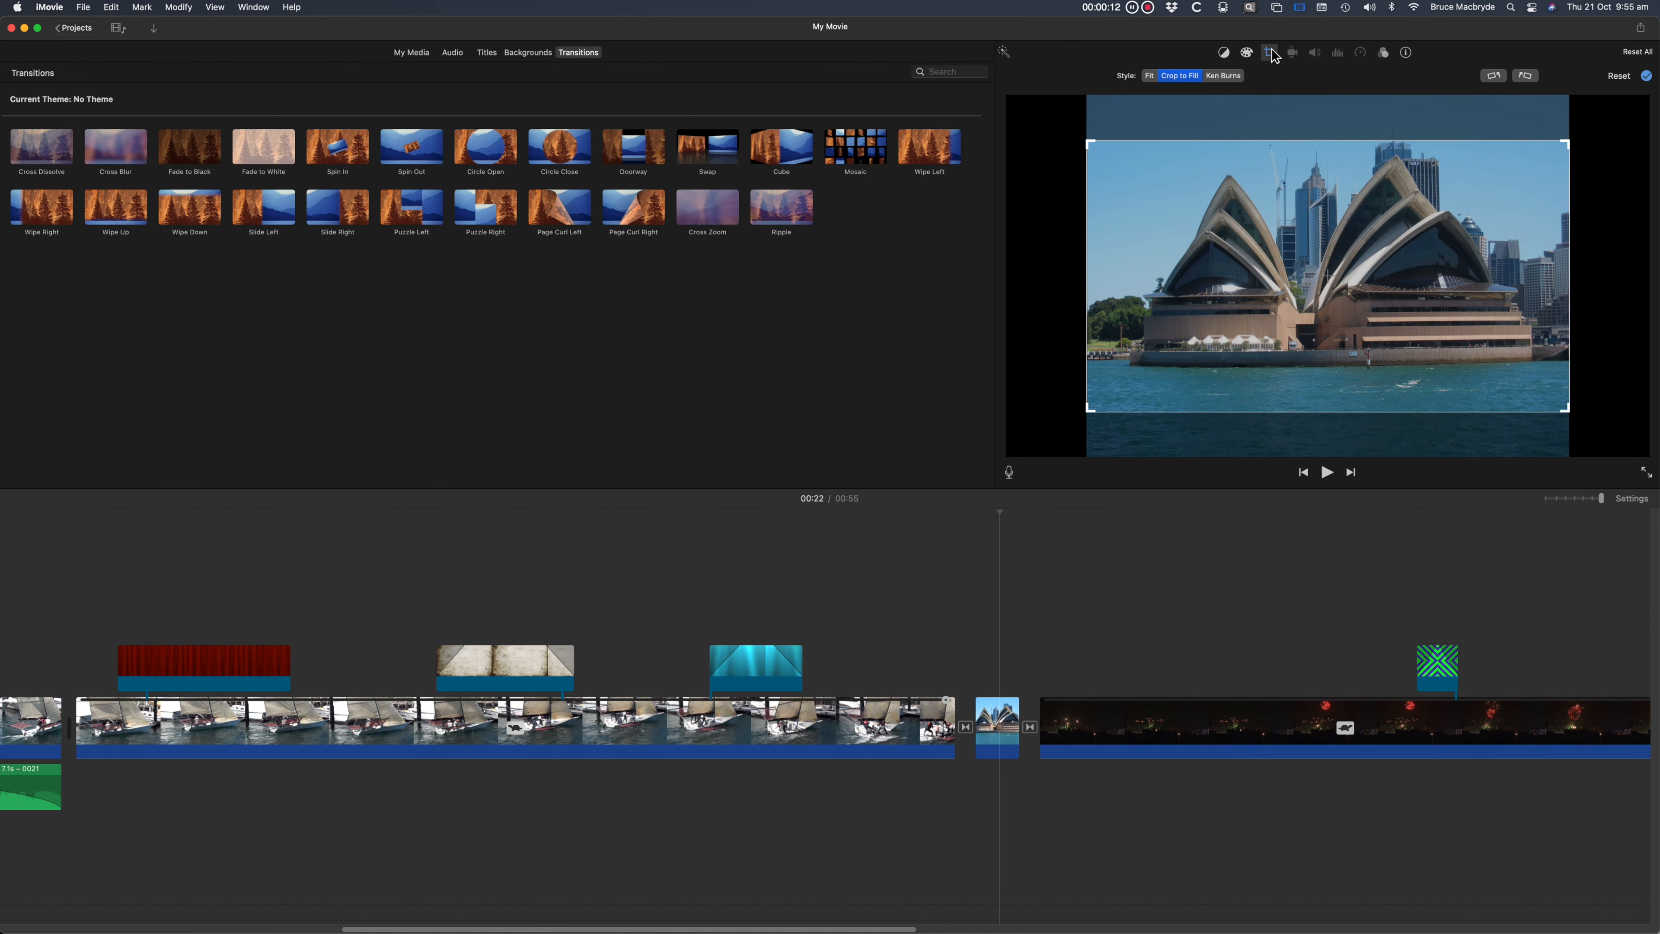
pyautogui.click(1225, 75)
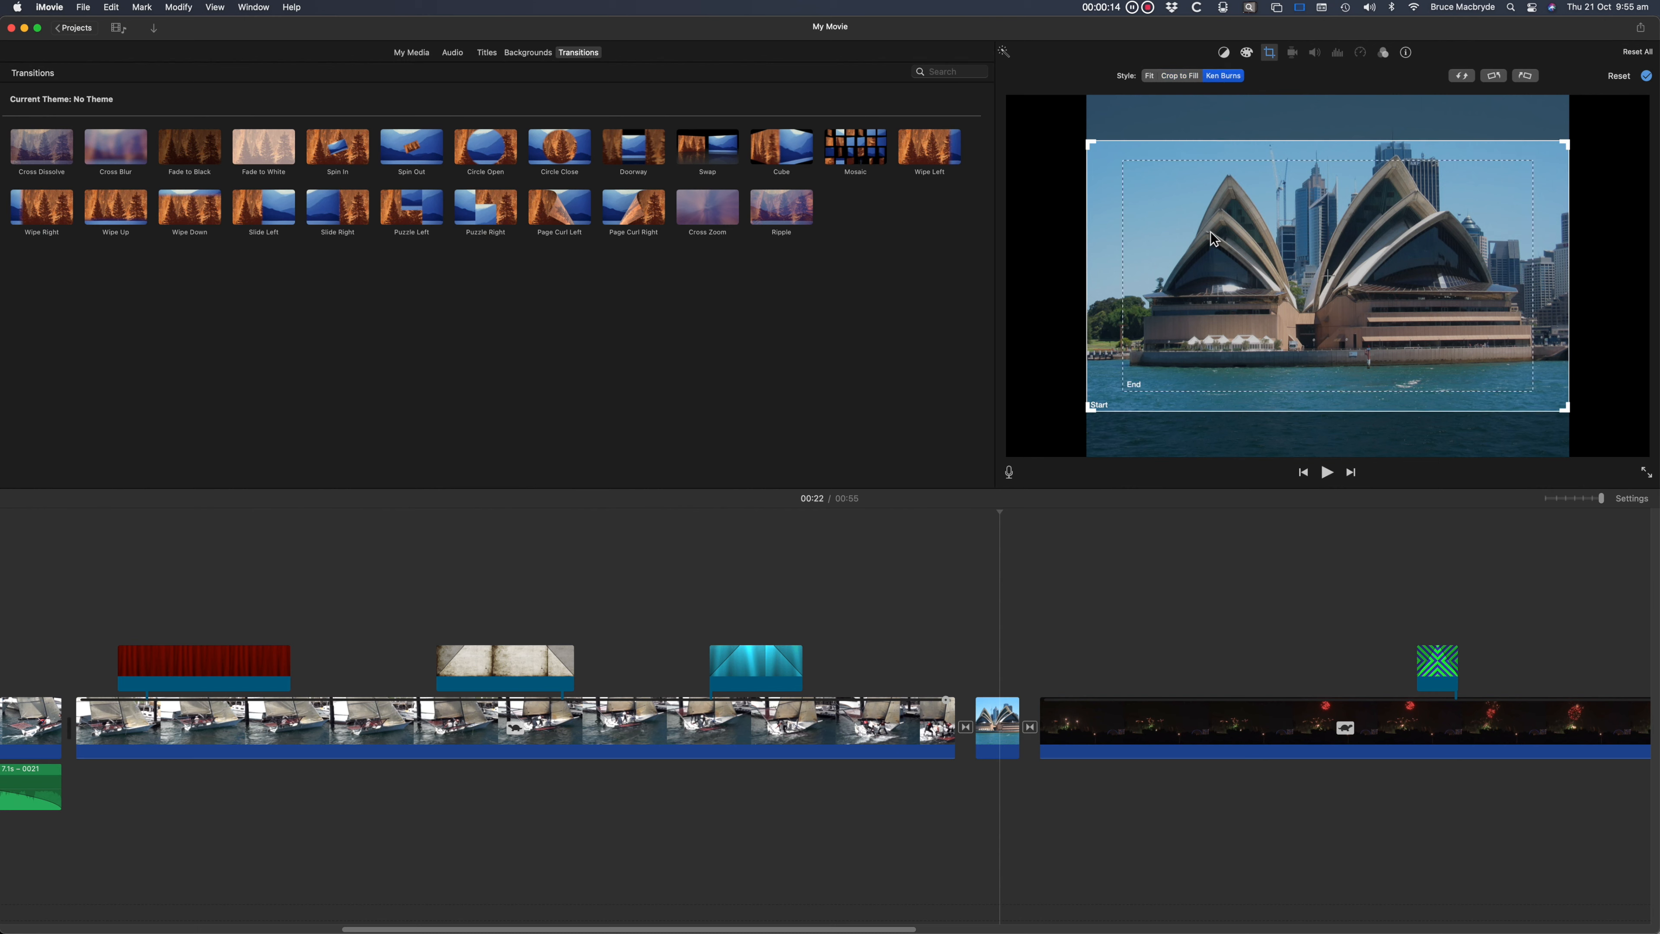
pyautogui.moveTo(1125, 391); pyautogui.dragTo(1308, 305)
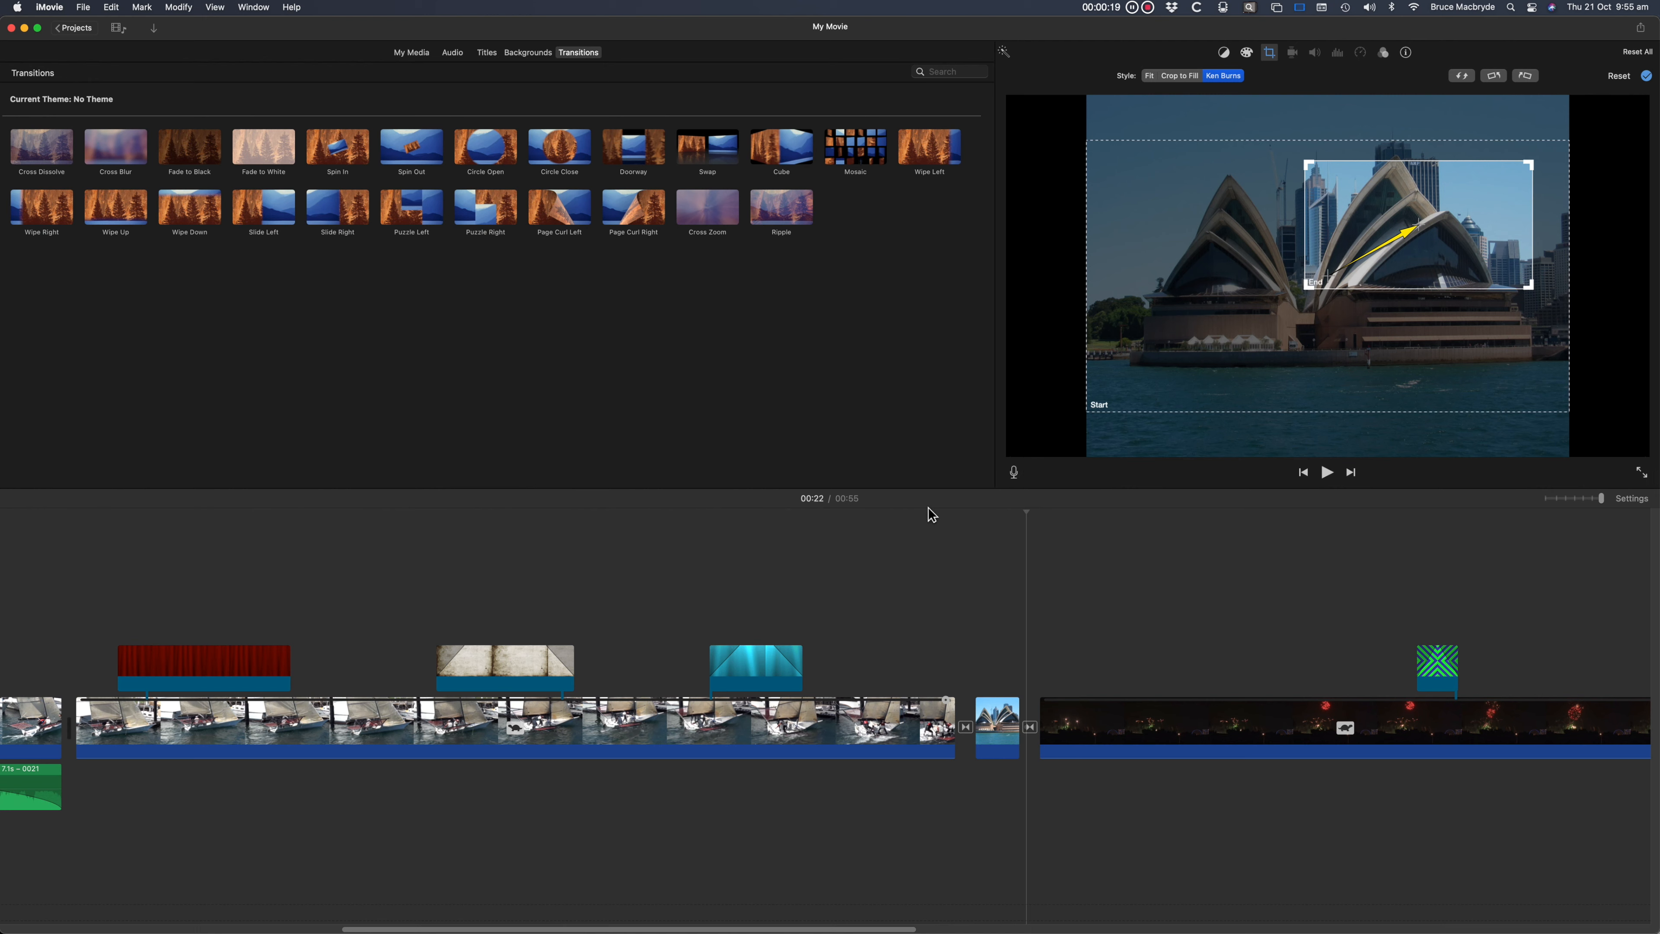
pyautogui.press('space')
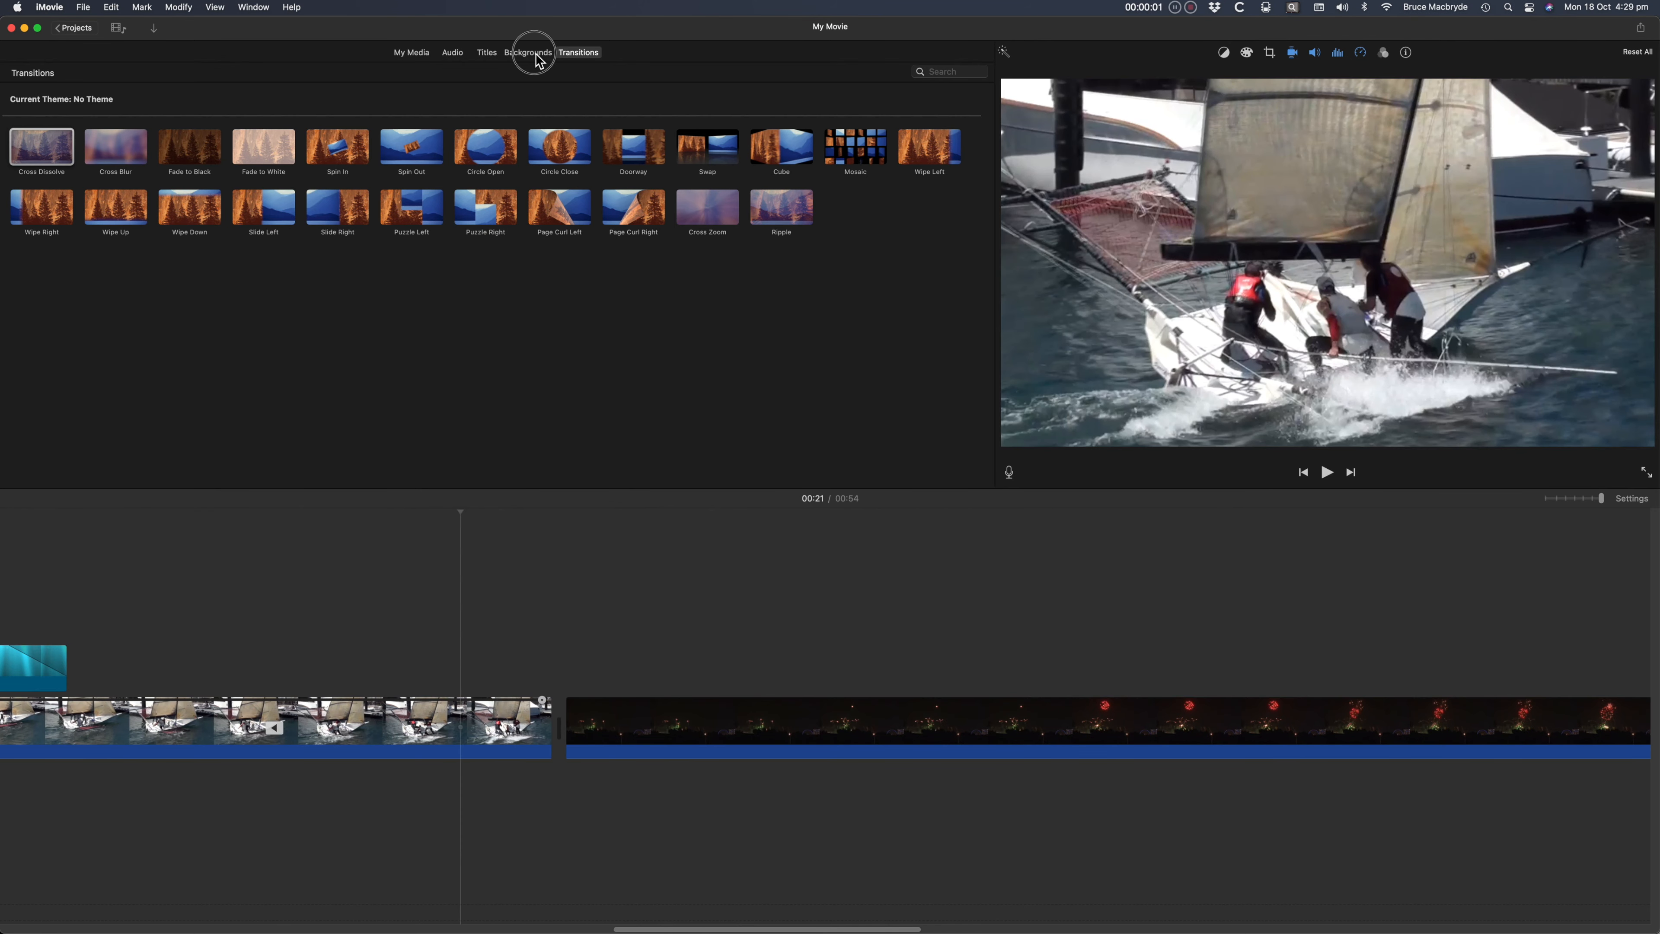
# Overlay the Diagonal Lines background across the cut from sailing to fireworks, and shorten it to a brief overlay
pyautogui.click(537, 55)
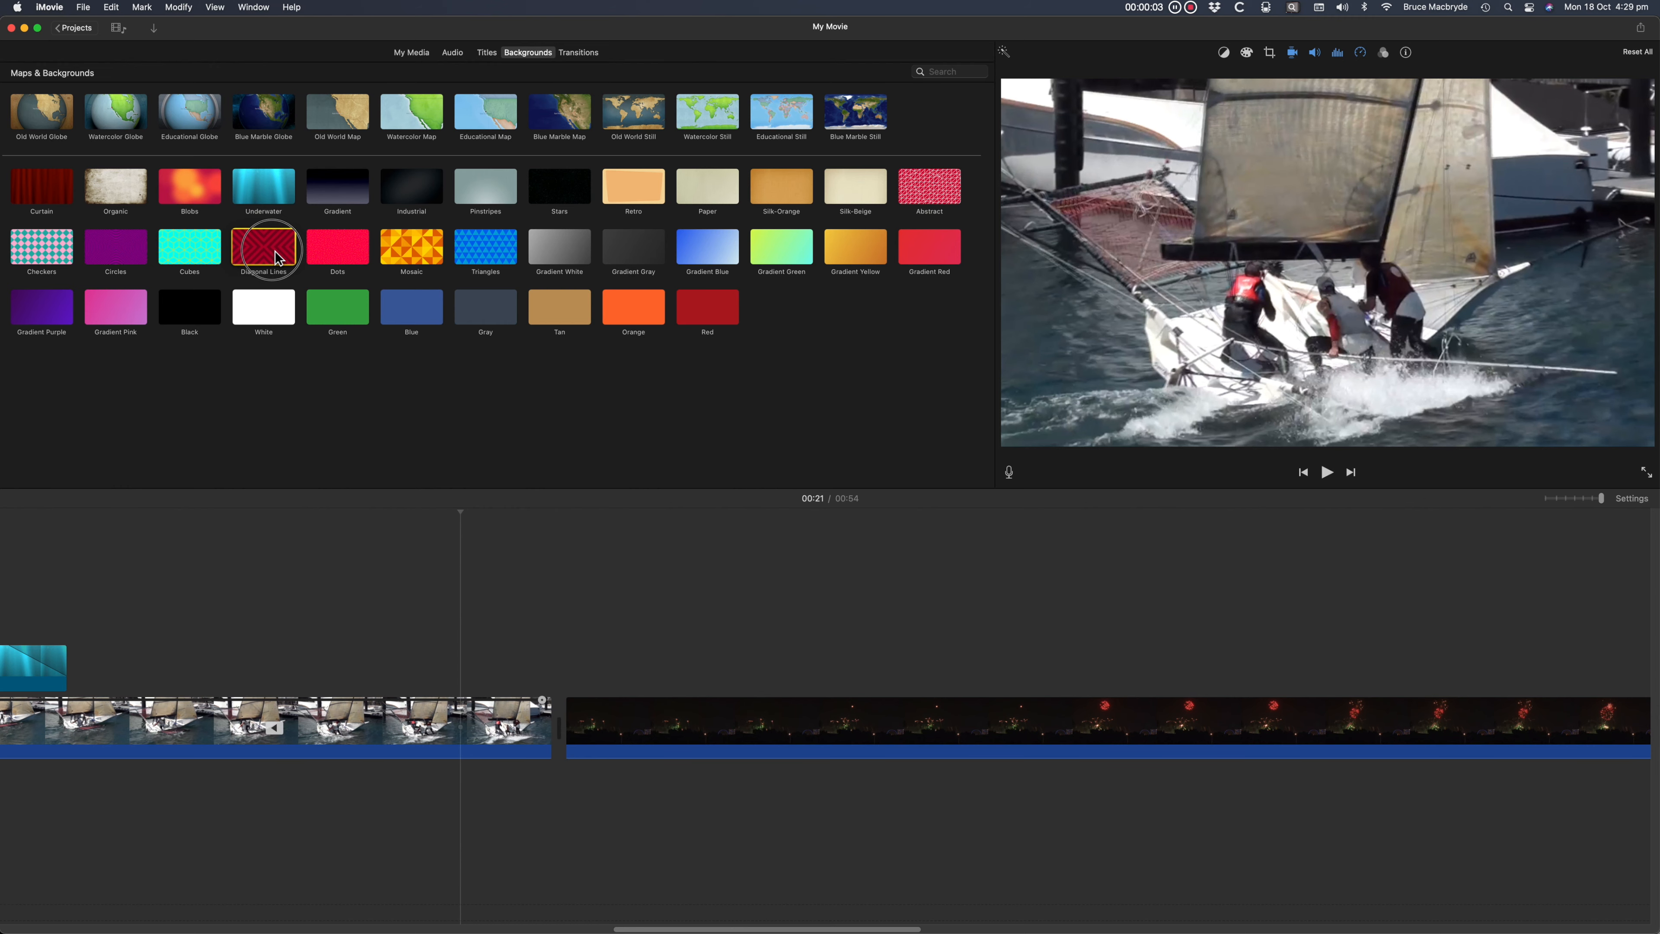
pyautogui.moveTo(276, 257); pyautogui.dragTo(513, 646)
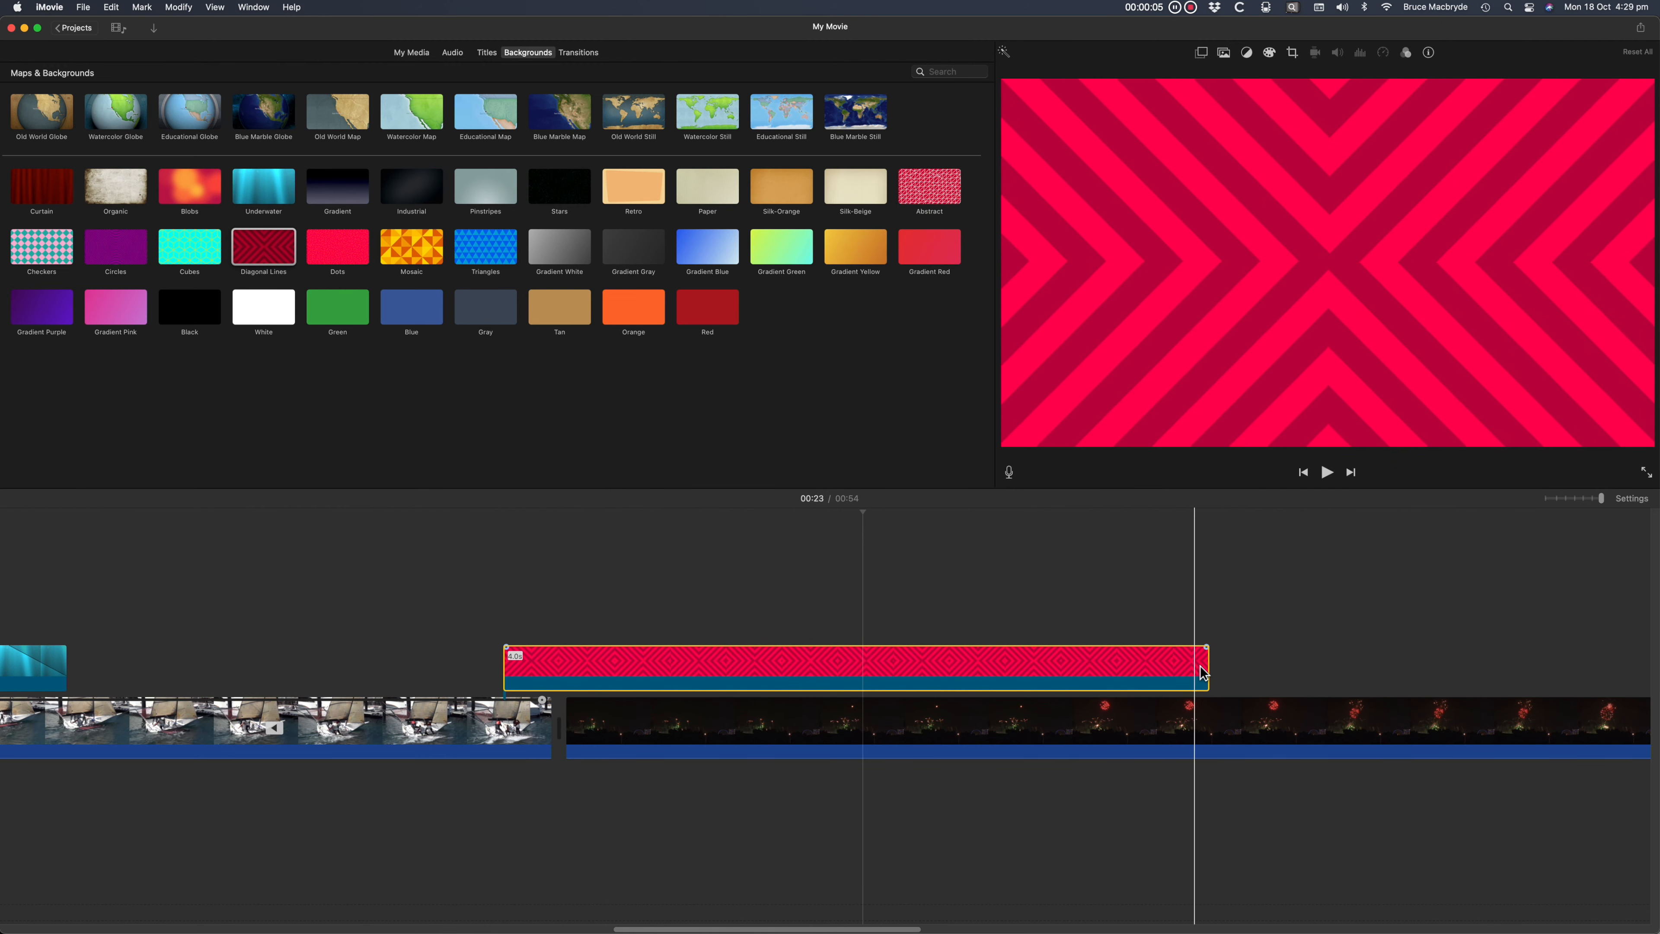
pyautogui.moveTo(1203, 674); pyautogui.dragTo(603, 682)
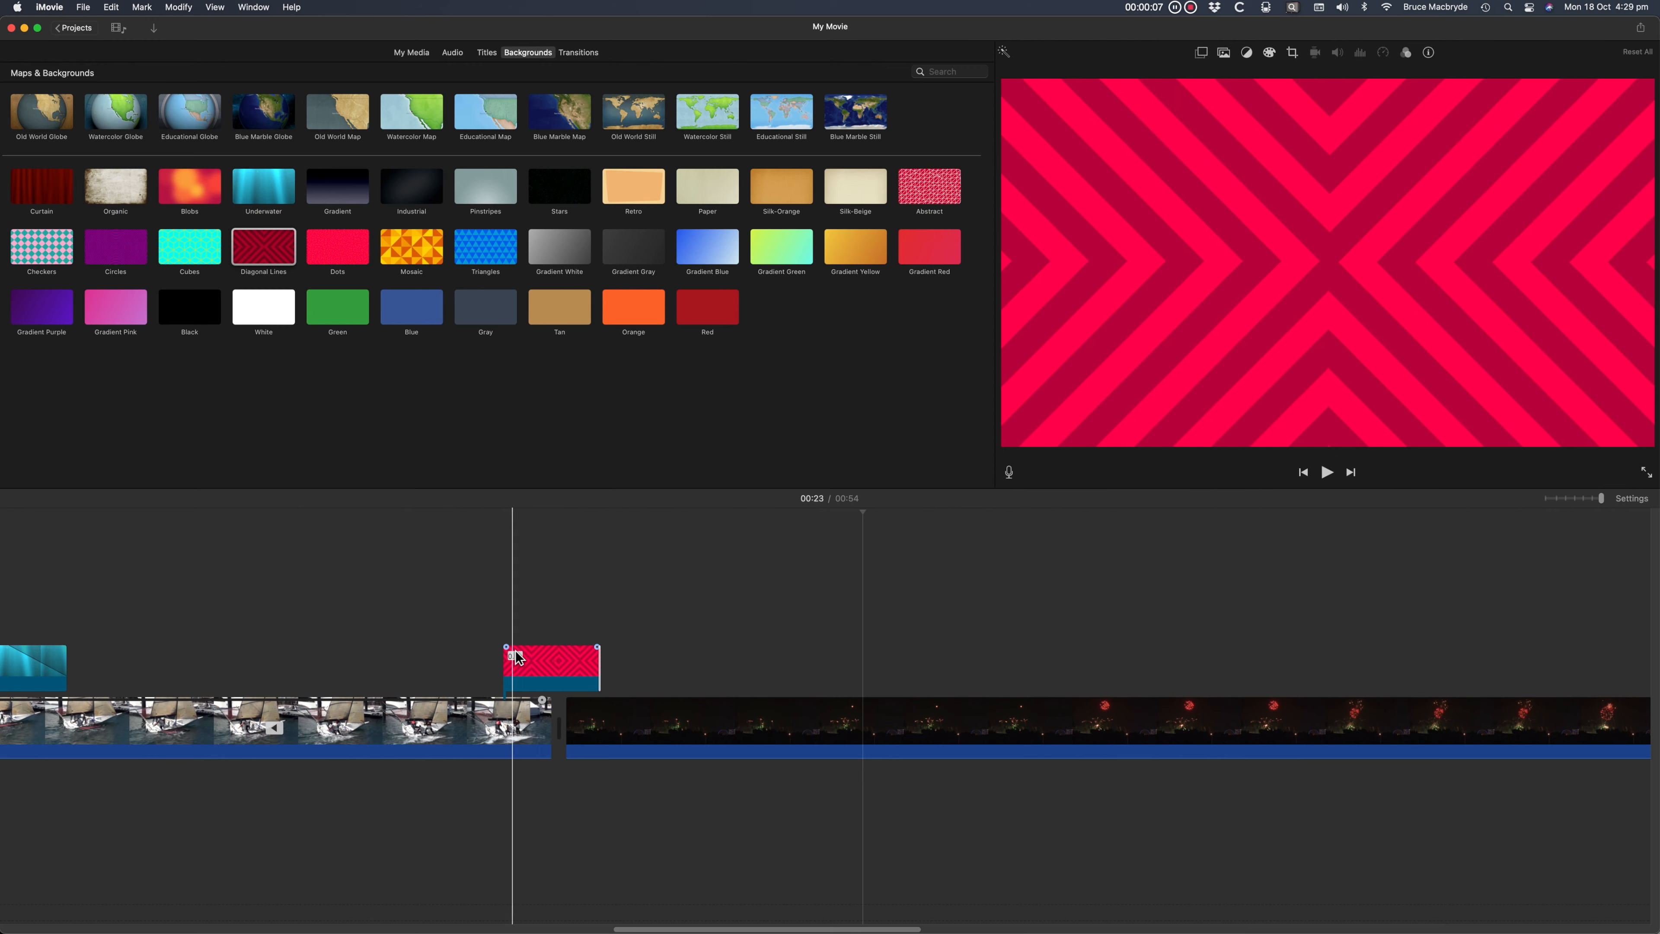
# Fade the Diagonal Lines overlay in and out, and add a Cross Dissolve to the cut beneath it
pyautogui.moveTo(514, 654); pyautogui.dragTo(513, 654)
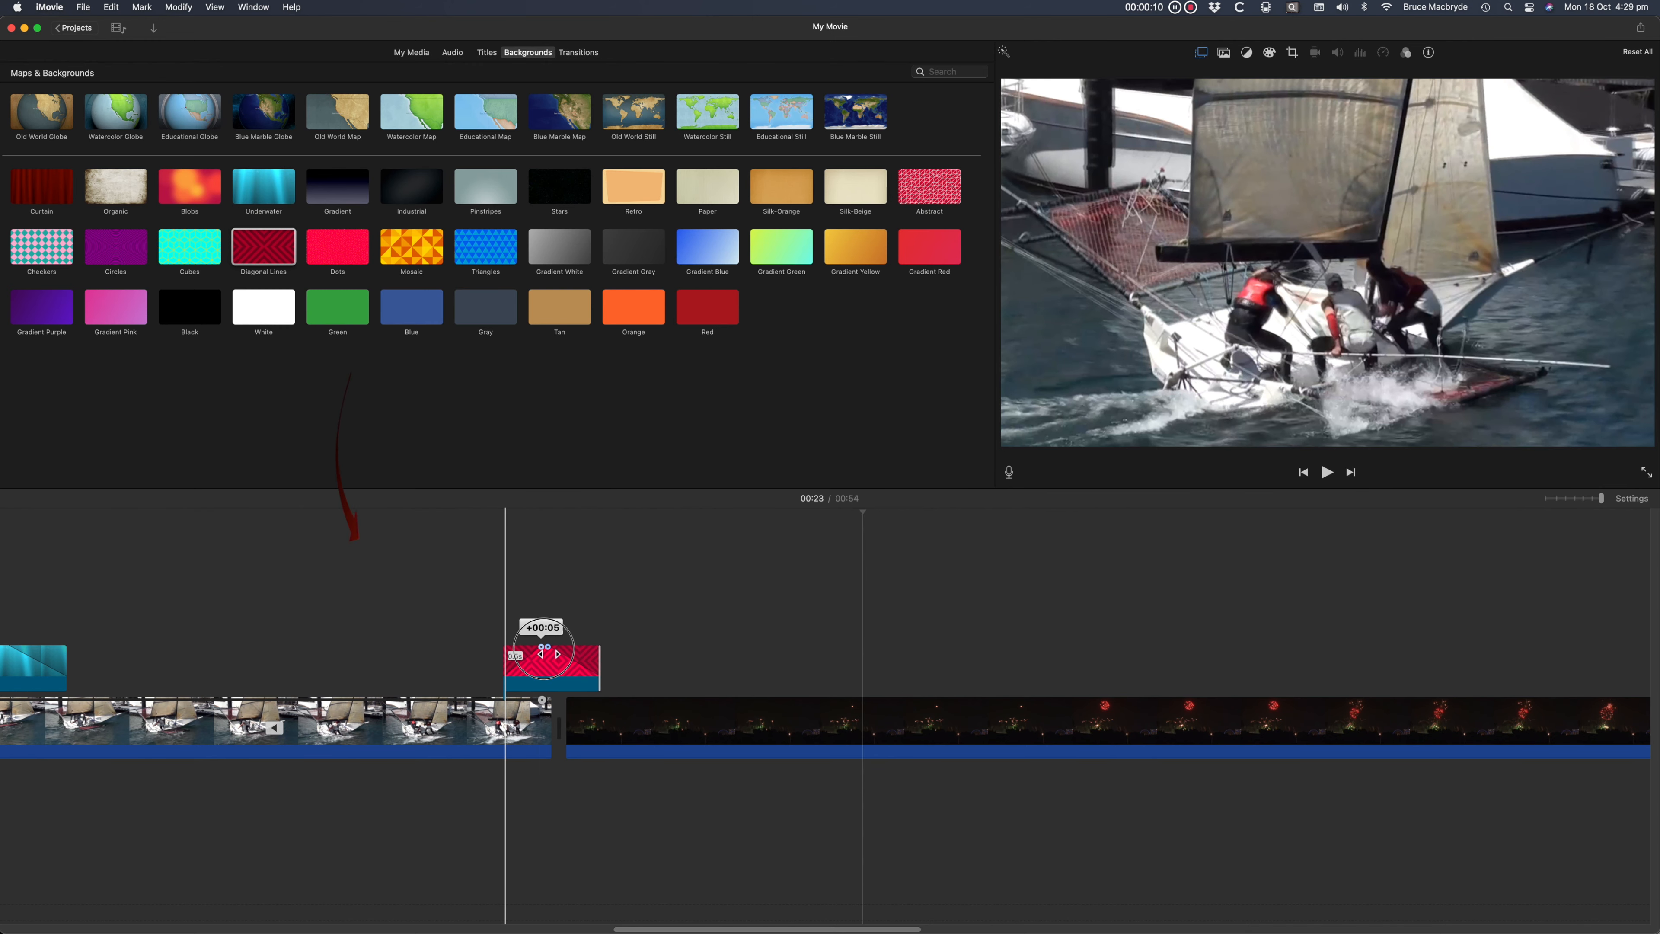
pyautogui.moveTo(543, 650); pyautogui.dragTo(541, 651)
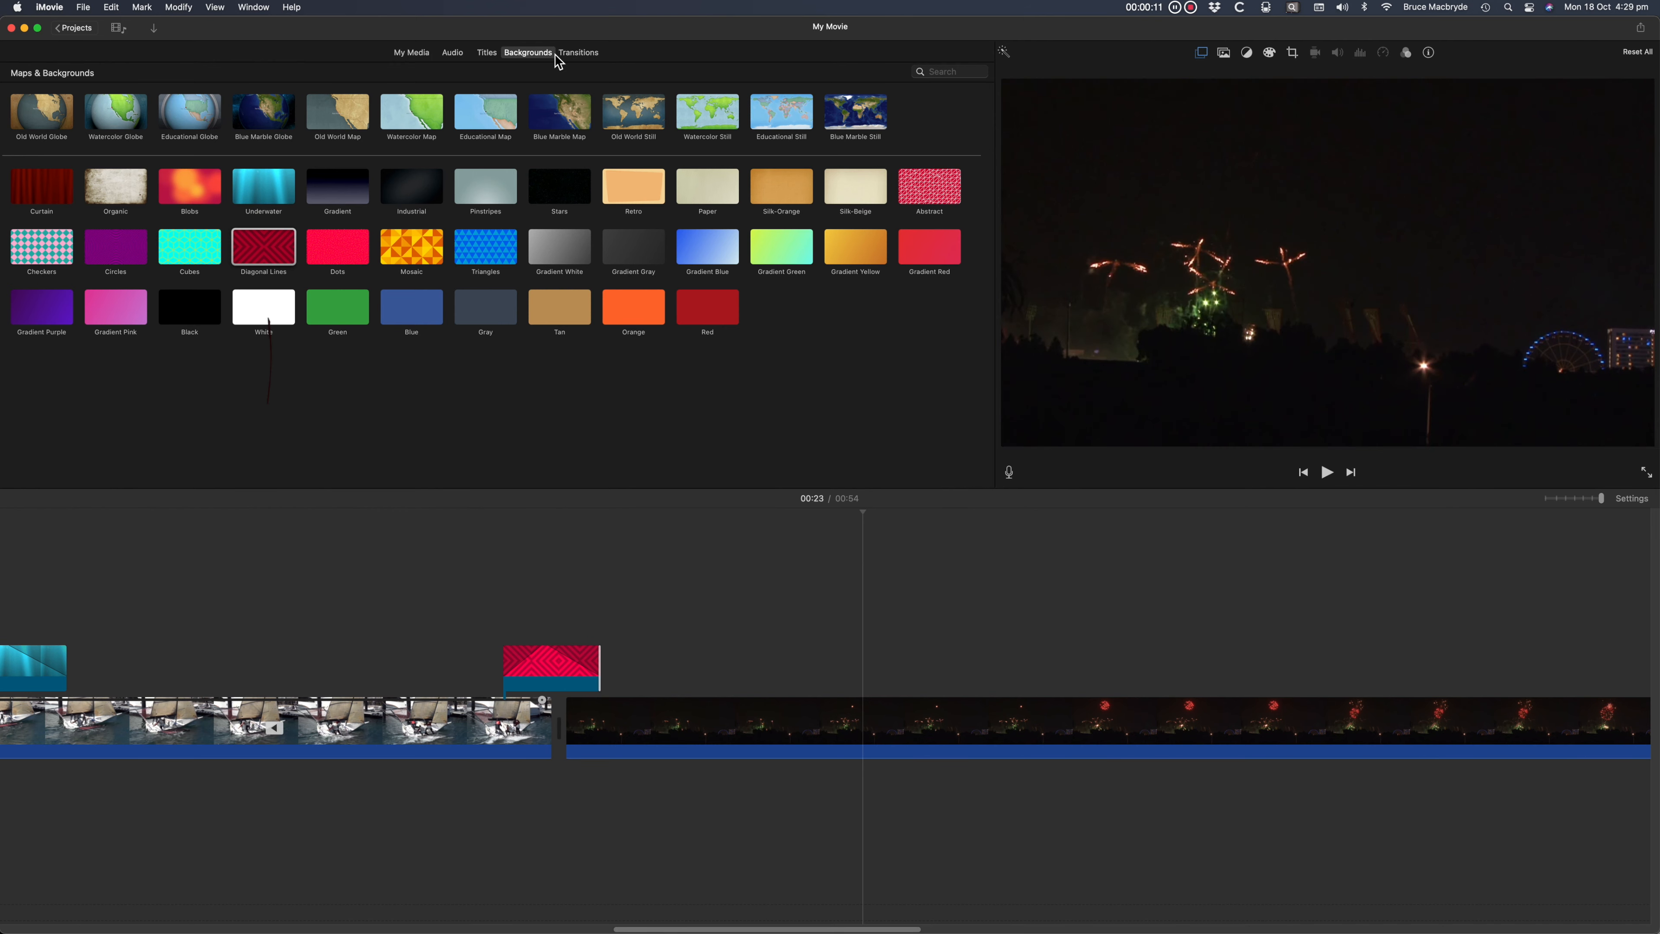
pyautogui.click(573, 55)
pyautogui.moveTo(42, 150); pyautogui.dragTo(471, 757)
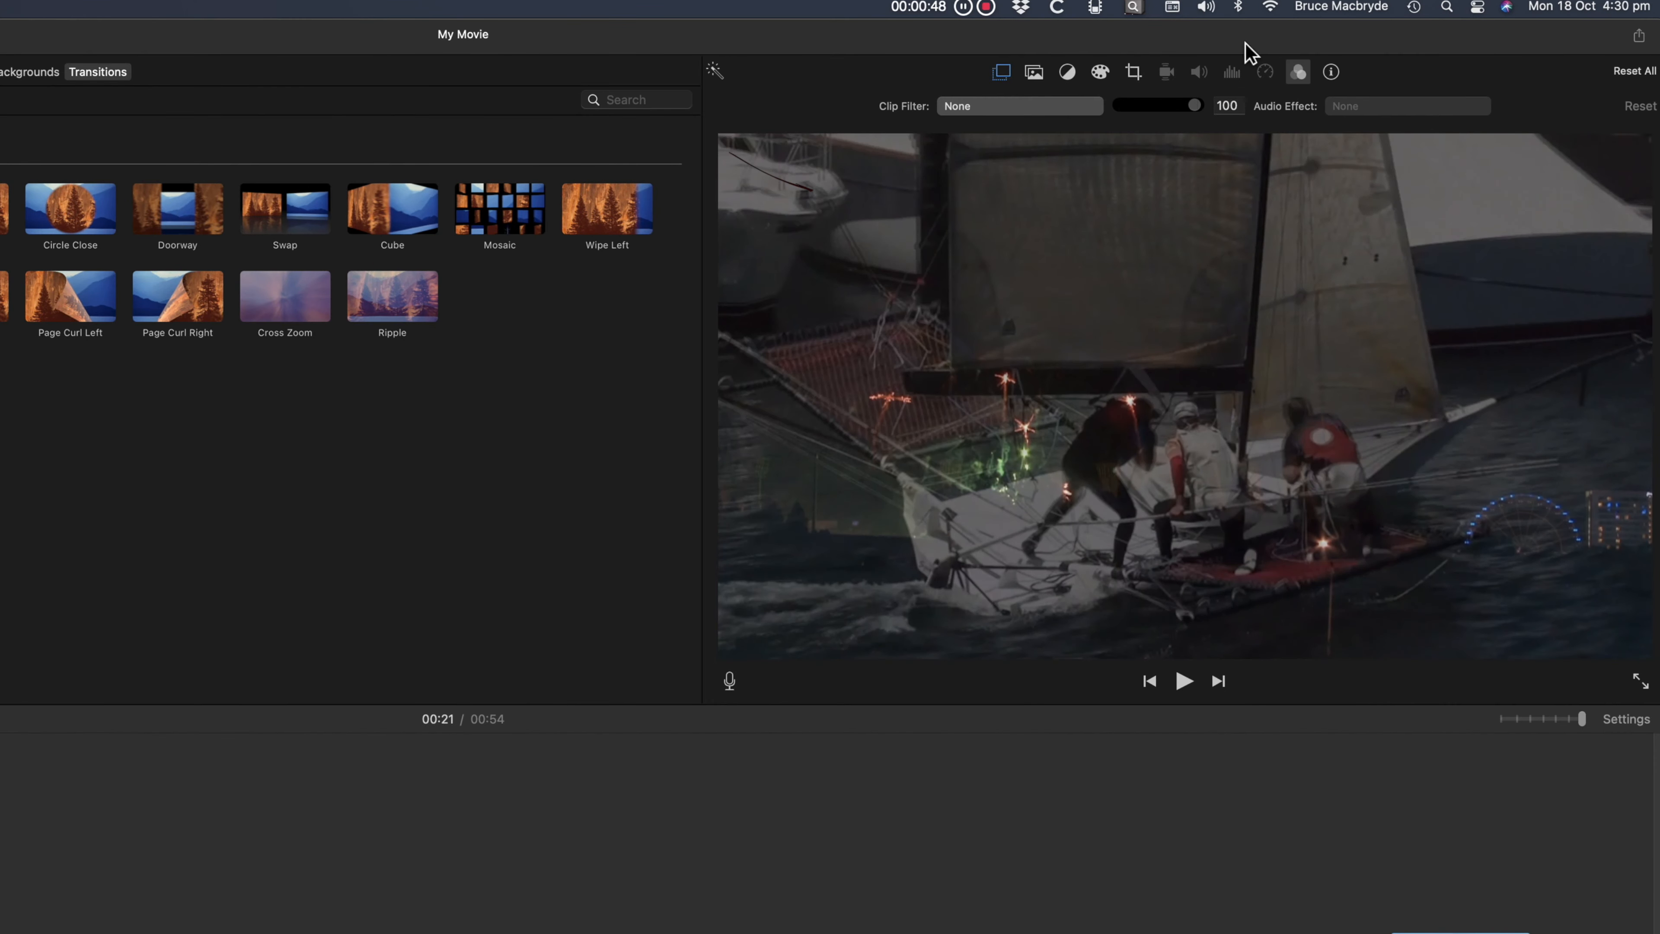
# Change Color 1 of the Diagonal Lines overlay to green and choose a new Color 2 from the color wheel
pyautogui.click(1036, 76)
pyautogui.click(1171, 111)
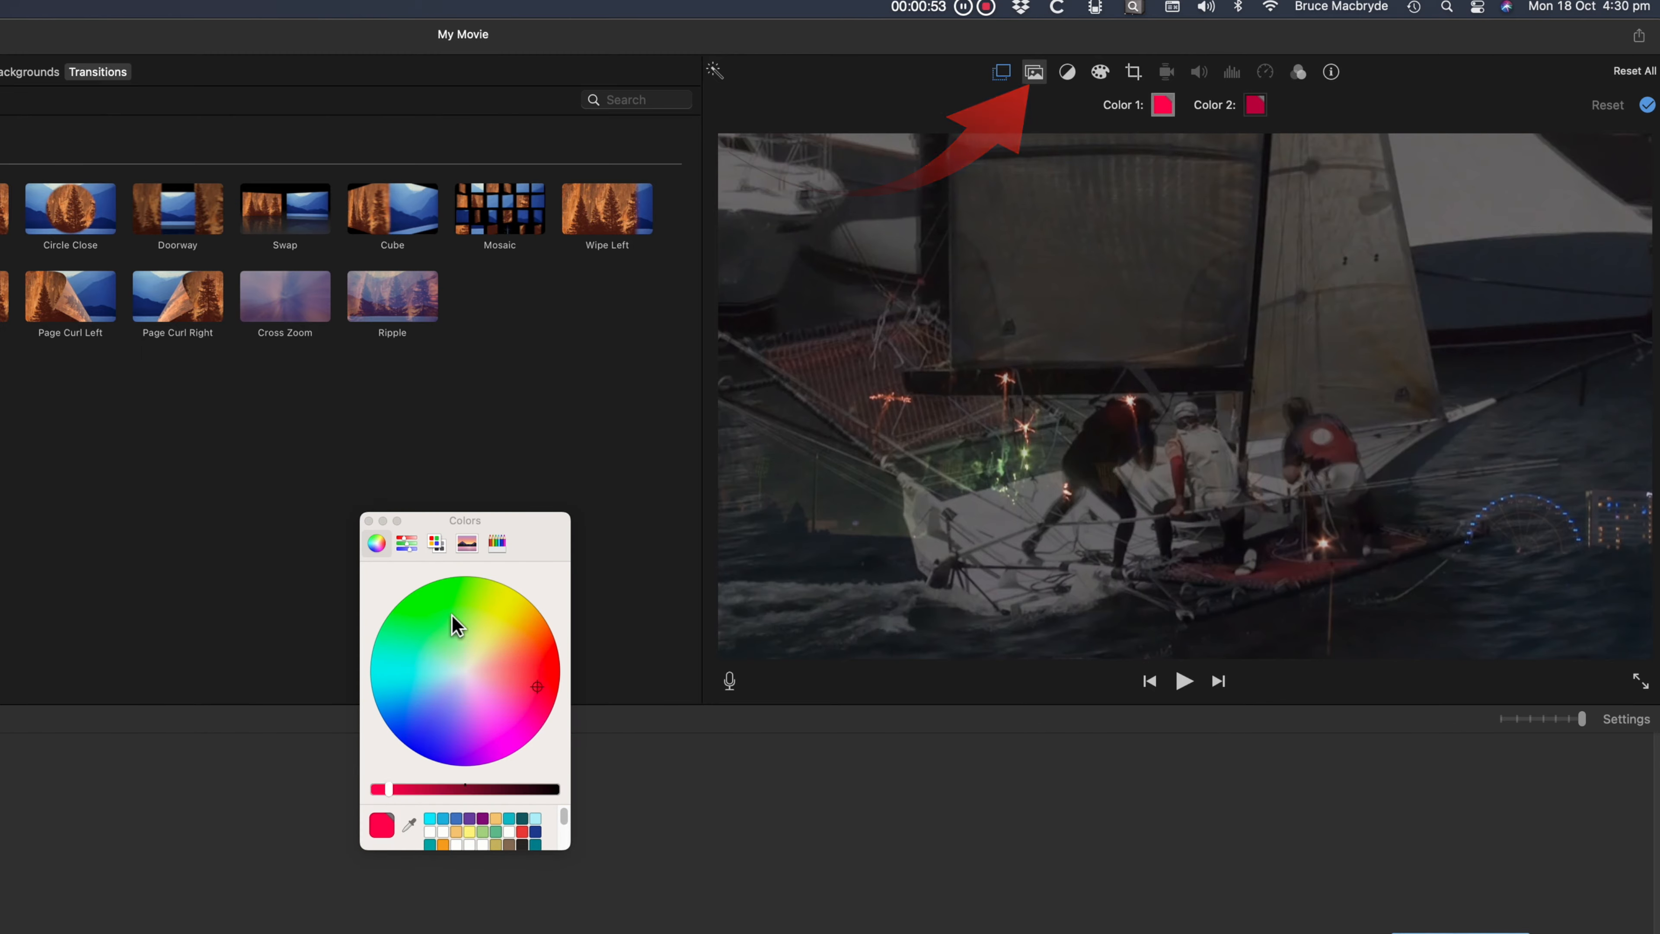
pyautogui.click(450, 616)
pyautogui.click(1257, 110)
pyautogui.click(441, 733)
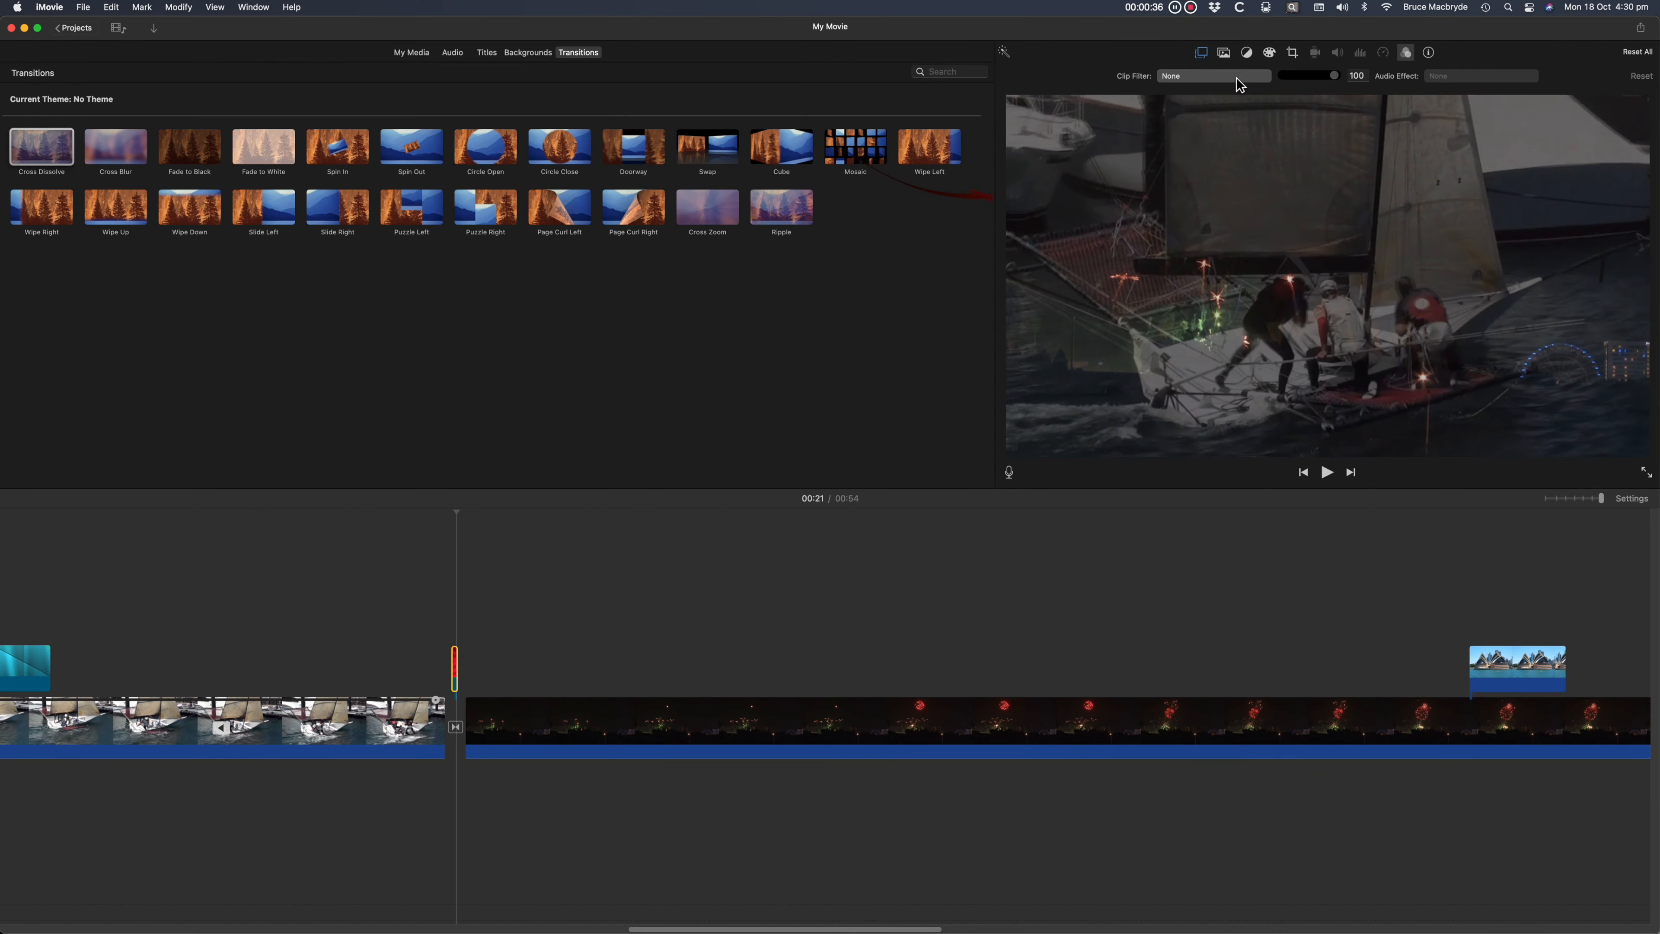
# View the background overlay's clip filter choices, and play back the Opera House overlay across the sailing-to-fireworks cut
pyautogui.click(1239, 79)
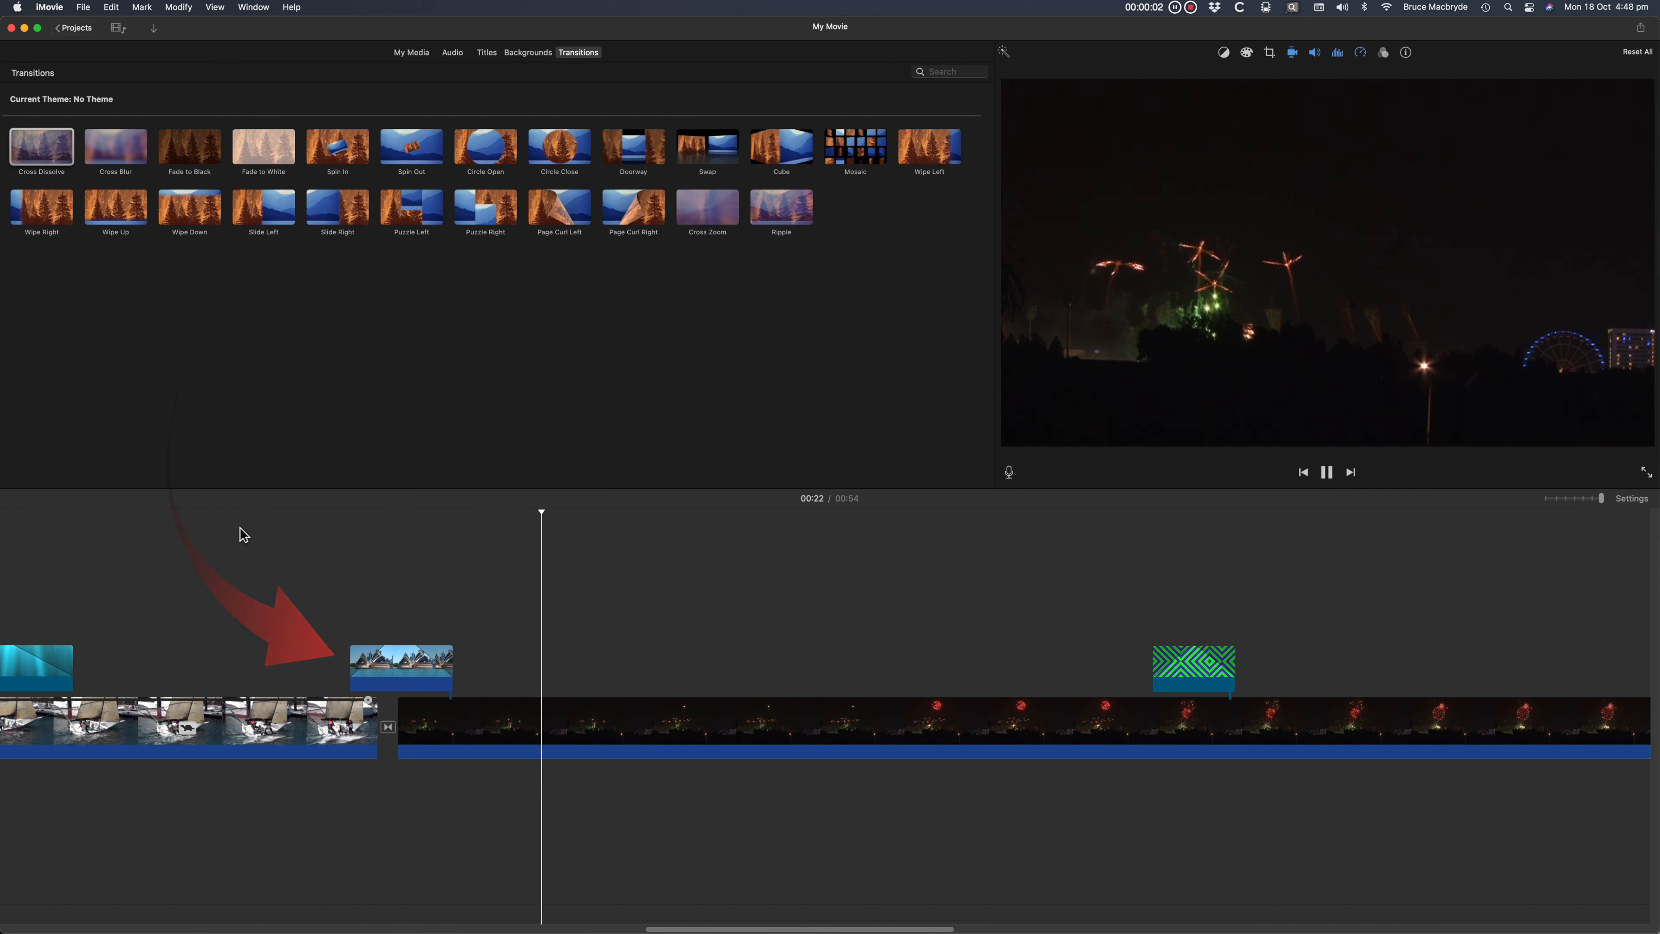
pyautogui.press('space')
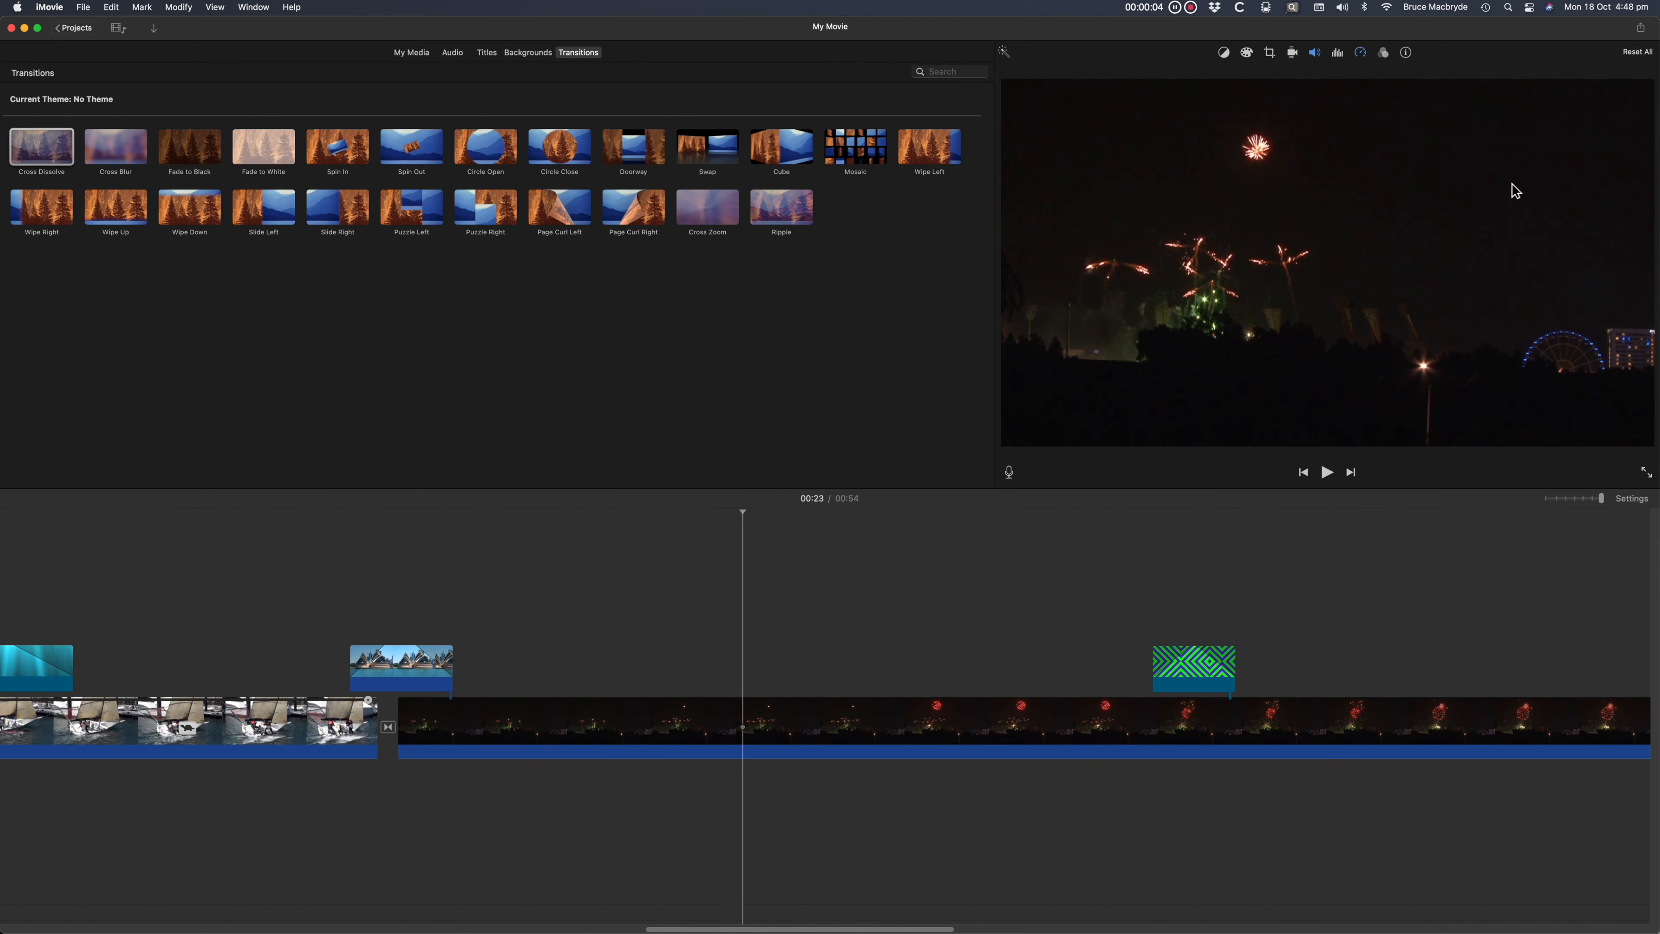